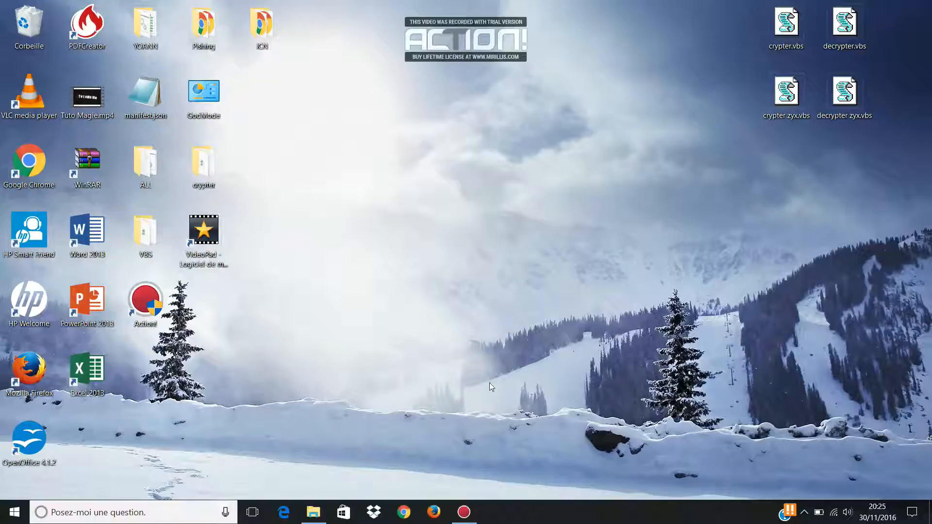
Open Google Chrome and go to the panzoid.com website
{"action": "left_click", "coordinate": [404, 512]}
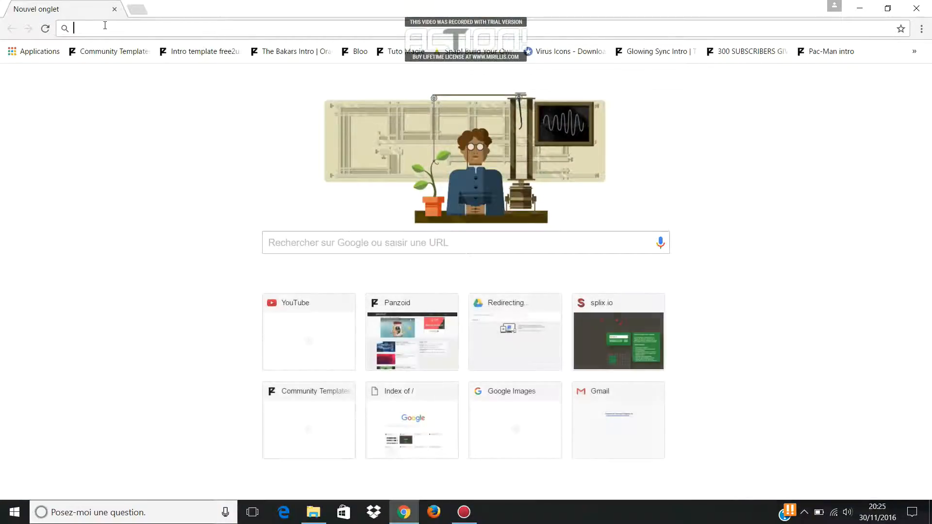
{"action": "type", "text": "panzoid"}
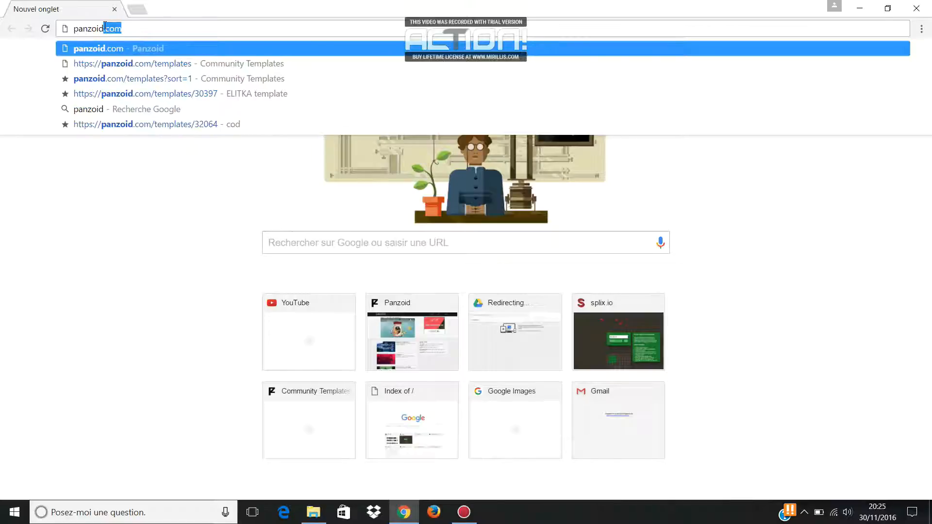
{"action": "type", "text": ".com"}
{"action": "key", "text": "Return"}
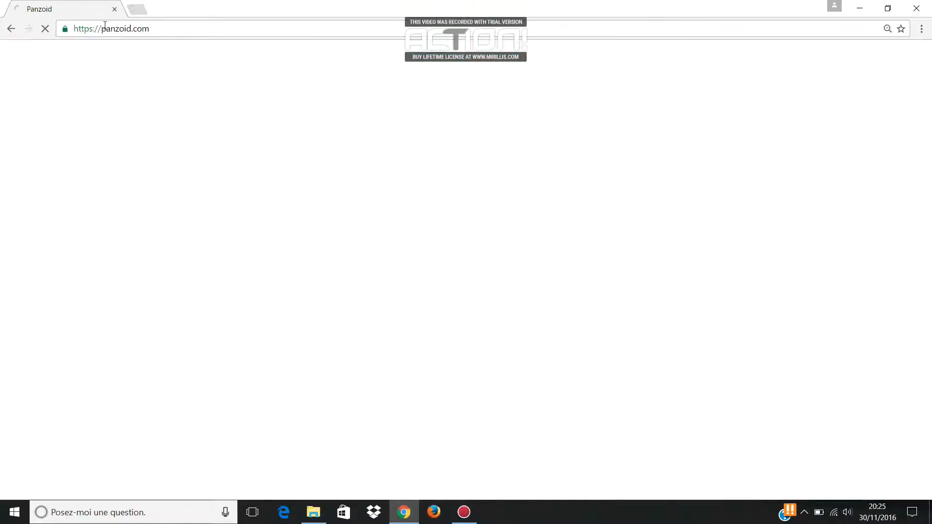
Open the Backgrounder 3 tool from the Panzoid home page
{"action": "scroll", "coordinate": [348, 127], "scroll_direction": "down", "scroll_amount": 3}
{"action": "scroll", "coordinate": [349, 104], "scroll_direction": "down", "scroll_amount": 3}
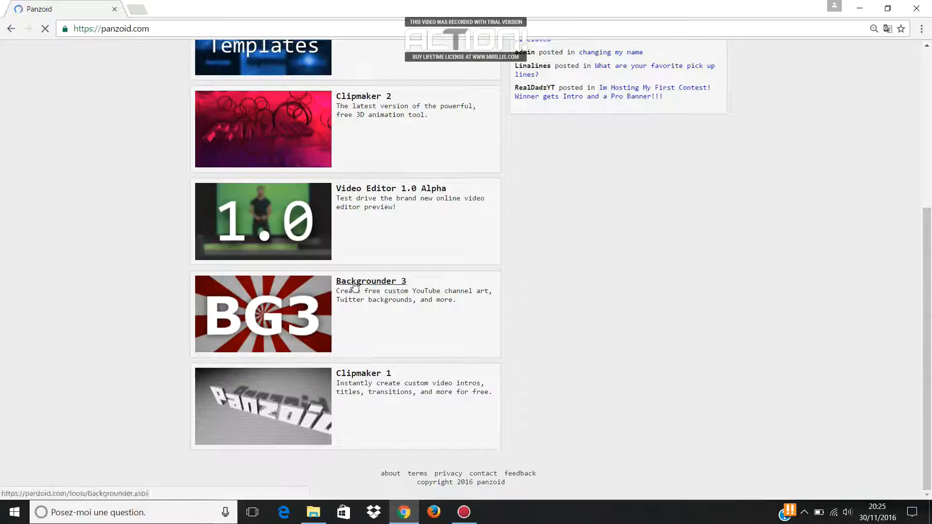
{"action": "left_click", "coordinate": [321, 293]}
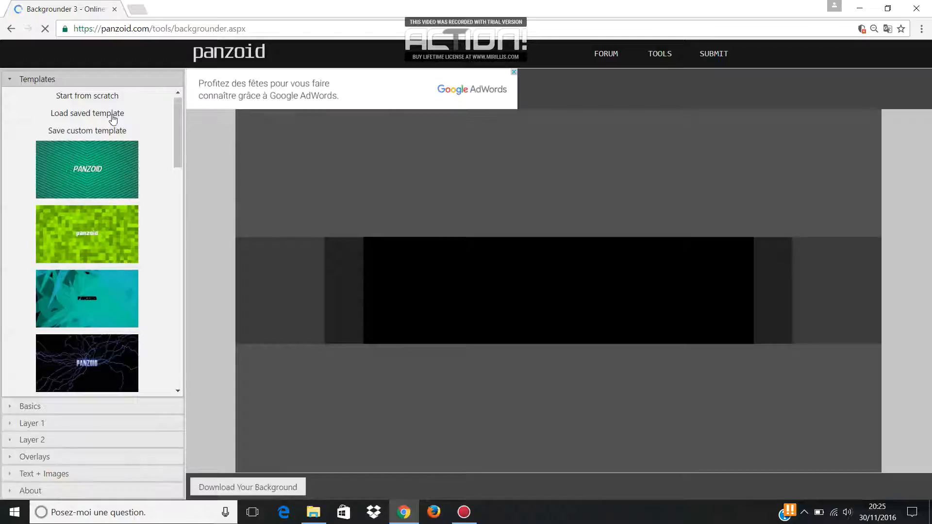
Browse the ready-made background templates offered in Backgrounder 3
{"action": "scroll", "coordinate": [79, 120], "scroll_direction": "down", "scroll_amount": 4}
{"action": "scroll", "coordinate": [165, 289], "scroll_direction": "down", "scroll_amount": 2}
{"action": "scroll", "coordinate": [159, 284], "scroll_direction": "down", "scroll_amount": 12}
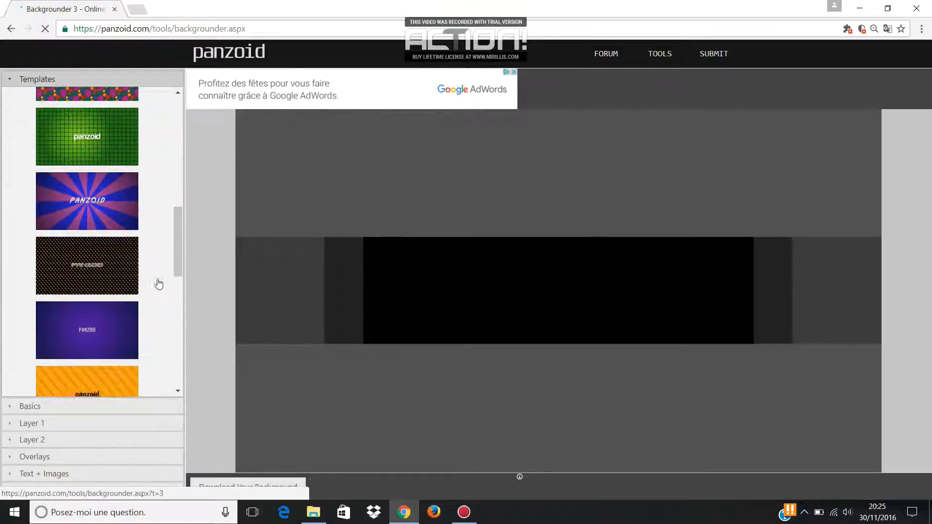
{"action": "scroll", "coordinate": [156, 275], "scroll_direction": "up", "scroll_amount": 15}
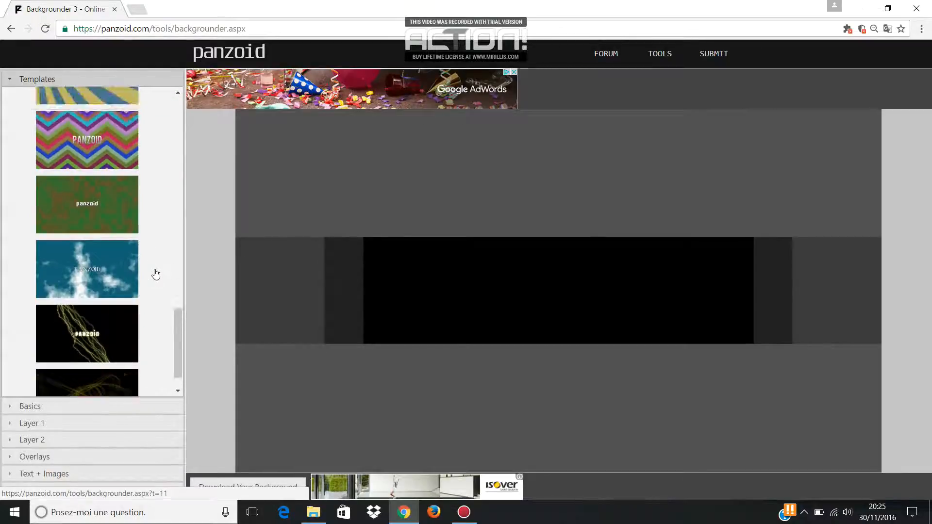
{"action": "scroll", "coordinate": [156, 274], "scroll_direction": "down", "scroll_amount": 12}
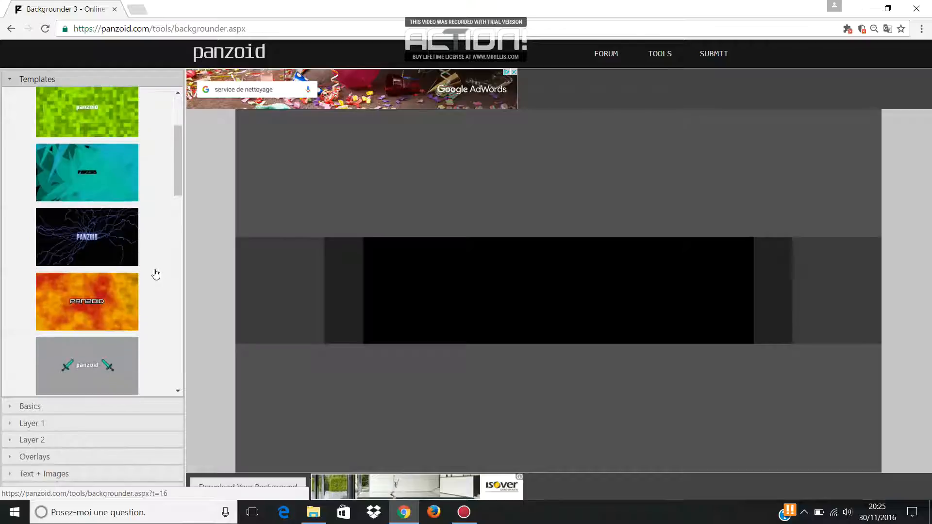
{"action": "scroll", "coordinate": [156, 275], "scroll_direction": "up", "scroll_amount": 15}
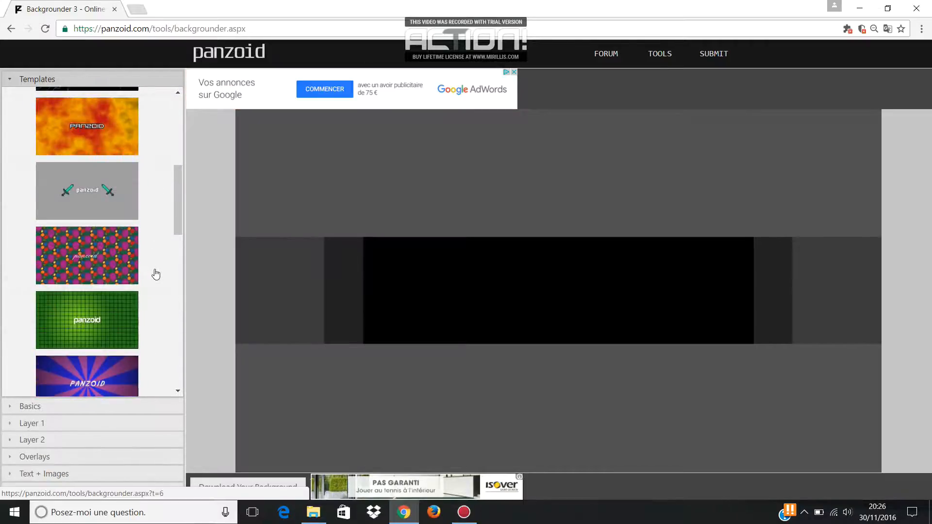
{"action": "scroll", "coordinate": [156, 274], "scroll_direction": "down", "scroll_amount": 15}
{"action": "scroll", "coordinate": [156, 275], "scroll_direction": "up", "scroll_amount": 15}
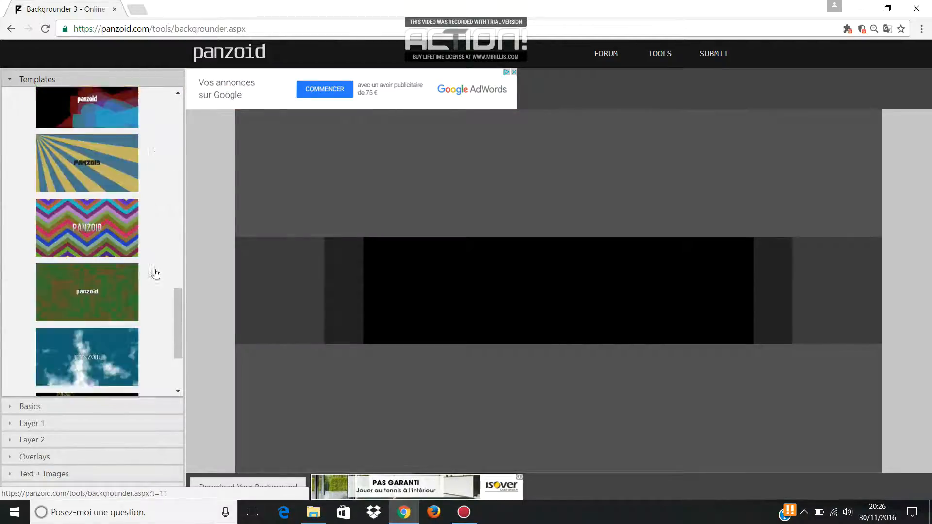
Choose YouTube One as the background type
{"action": "left_click", "coordinate": [19, 408]}
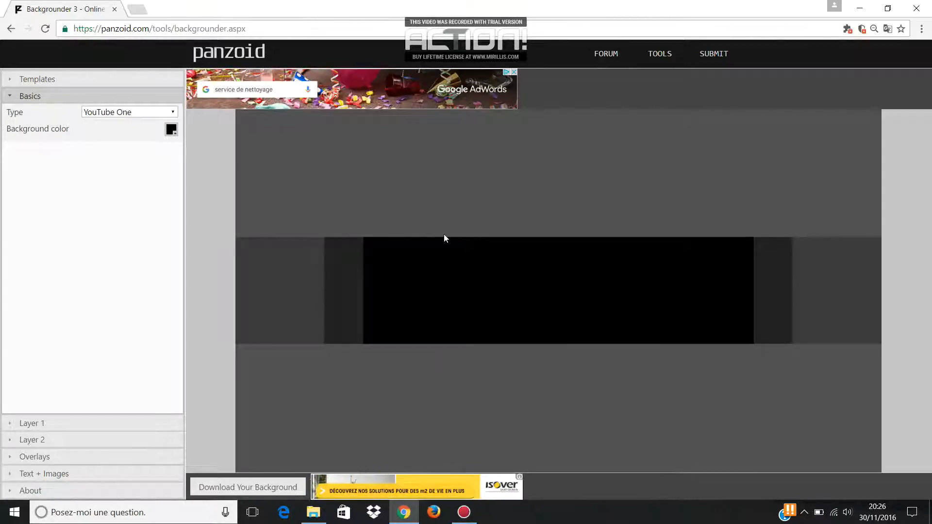
{"action": "left_click", "coordinate": [117, 114]}
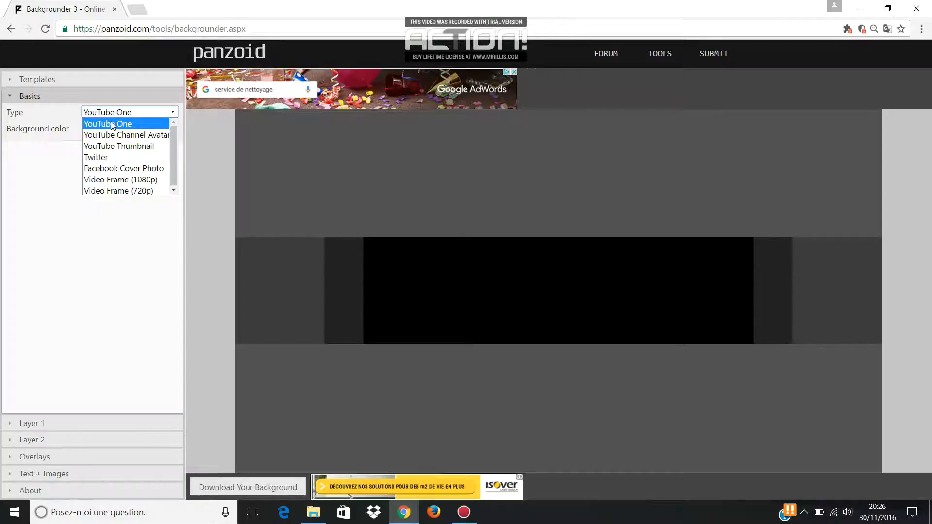
{"action": "left_click", "coordinate": [112, 126]}
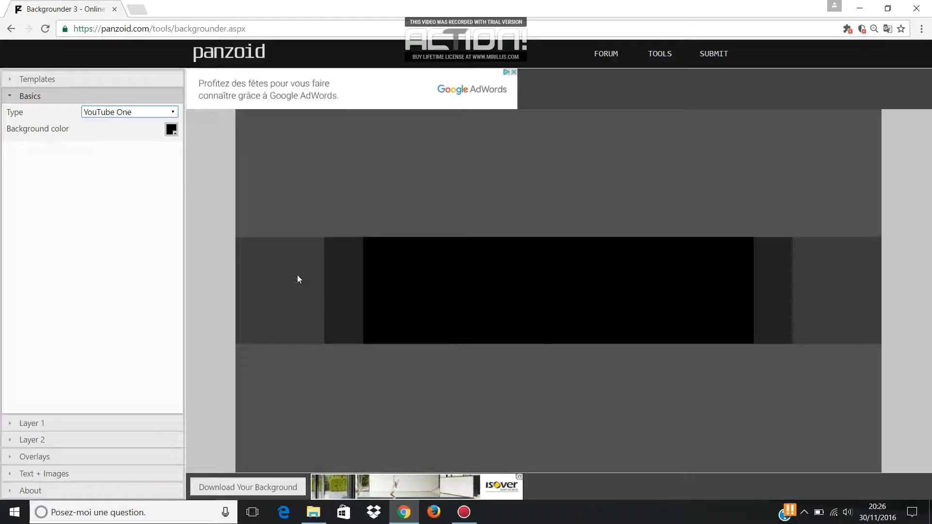
Try YT icob.png from the YT CHB folder as the Layer 1 background image, and reload the page to discard it
{"action": "left_click", "coordinate": [28, 429]}
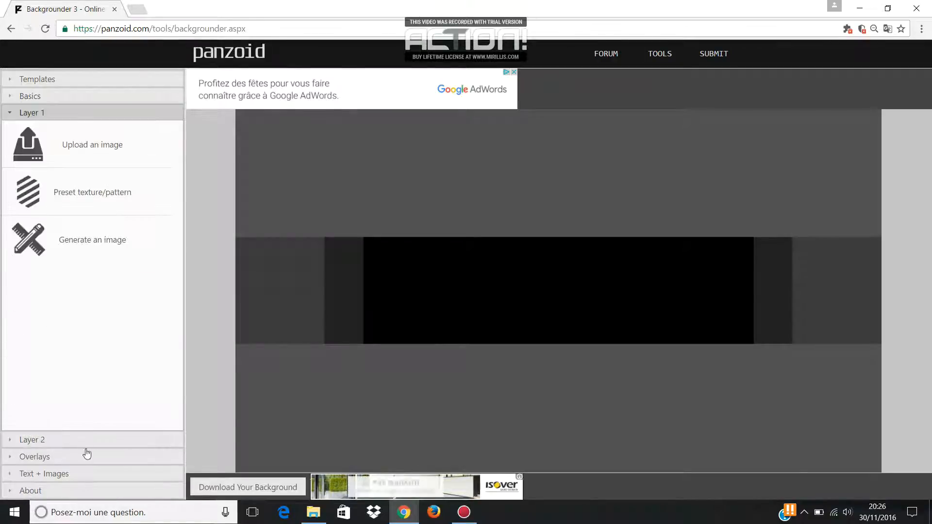
{"action": "left_click", "coordinate": [137, 9]}
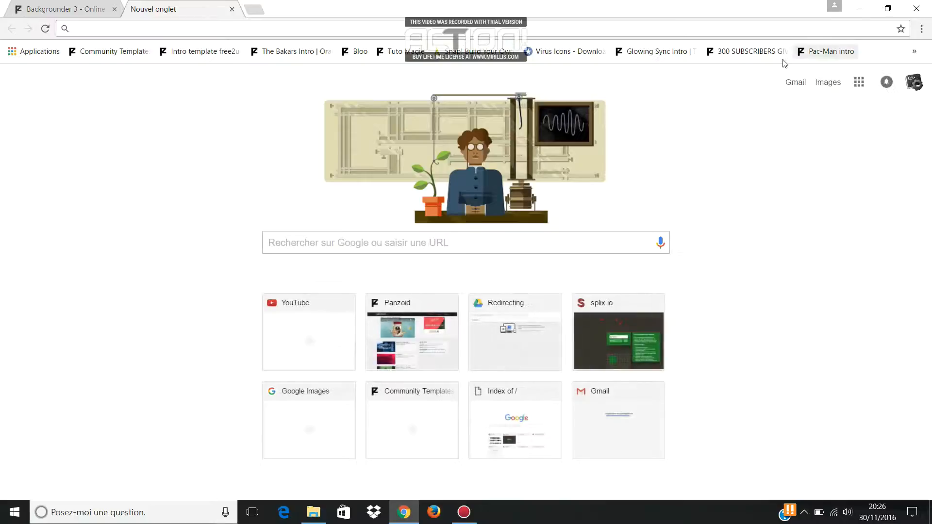
{"action": "left_click", "coordinate": [232, 9]}
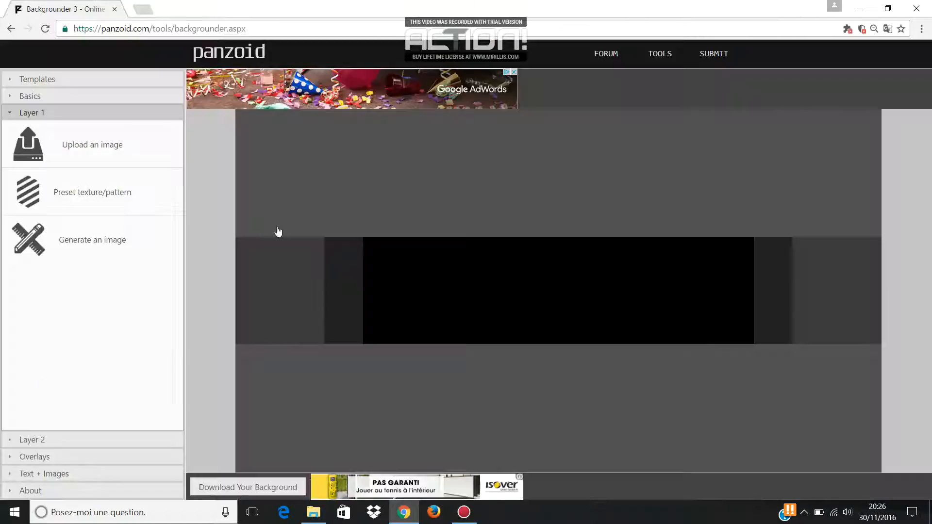
{"action": "left_click", "coordinate": [65, 140]}
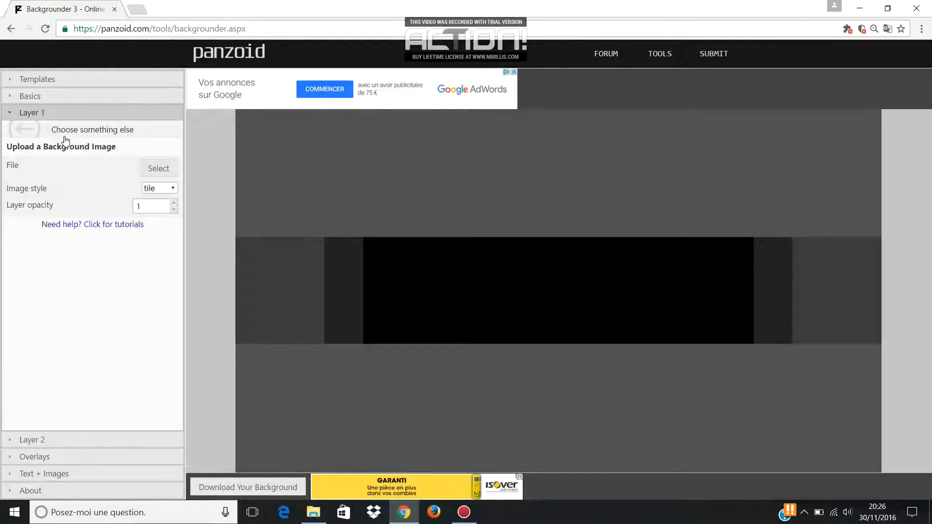
{"action": "left_click", "coordinate": [160, 169]}
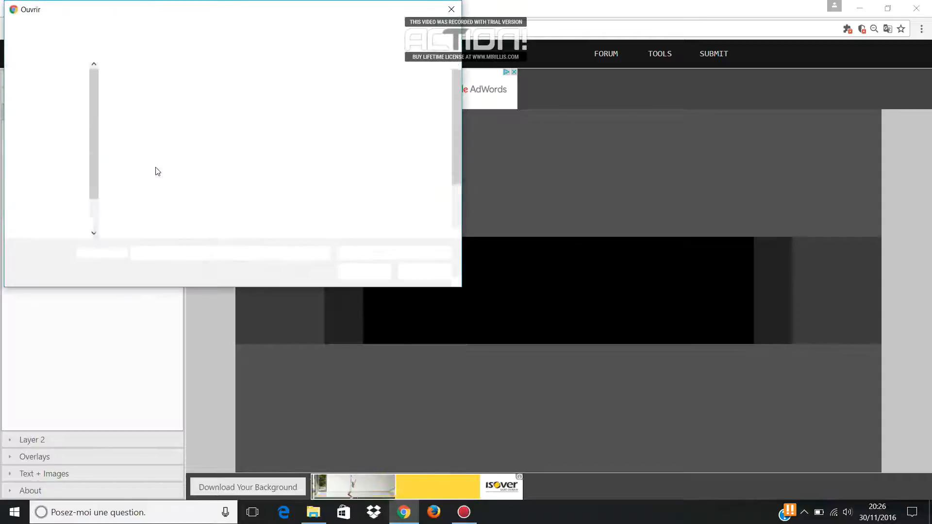
{"action": "scroll", "coordinate": [330, 145], "scroll_direction": "down", "scroll_amount": 2}
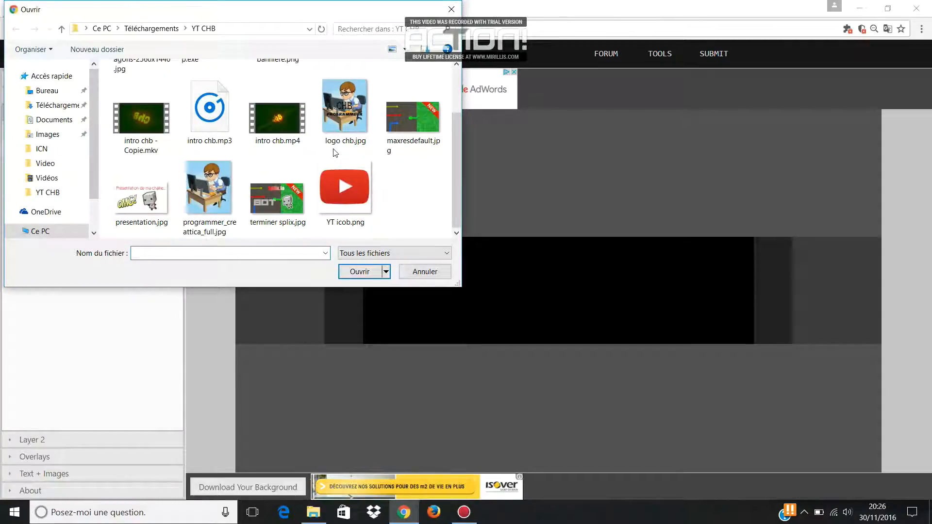
{"action": "left_click", "coordinate": [345, 192]}
{"action": "left_click", "coordinate": [360, 272]}
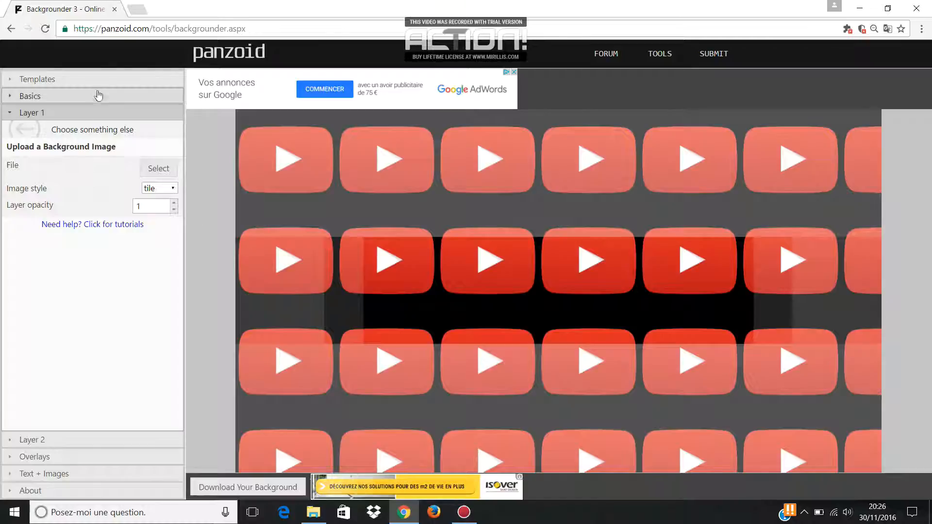
{"action": "left_click", "coordinate": [44, 29]}
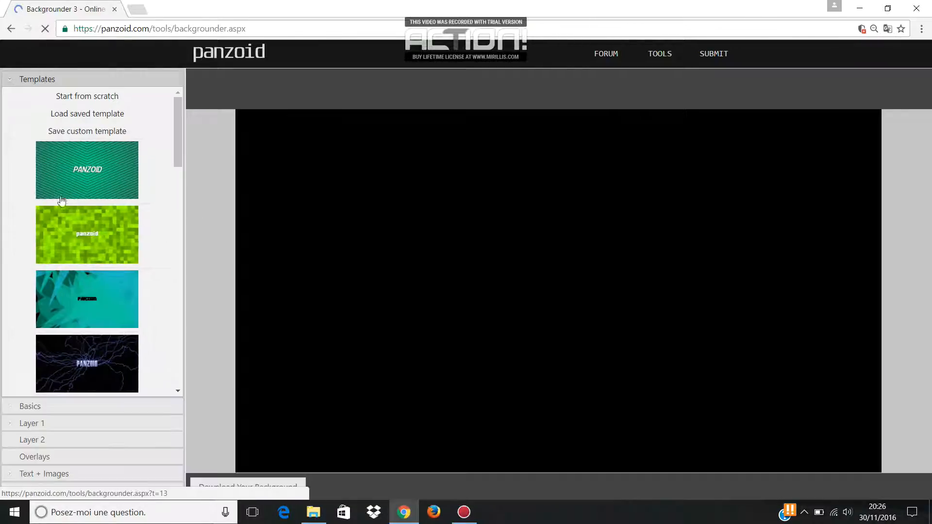
Change the YouTube One banner's background color to a bright sky blue
{"action": "scroll", "coordinate": [61, 219], "scroll_direction": "down", "scroll_amount": 3}
{"action": "left_click", "coordinate": [46, 406]}
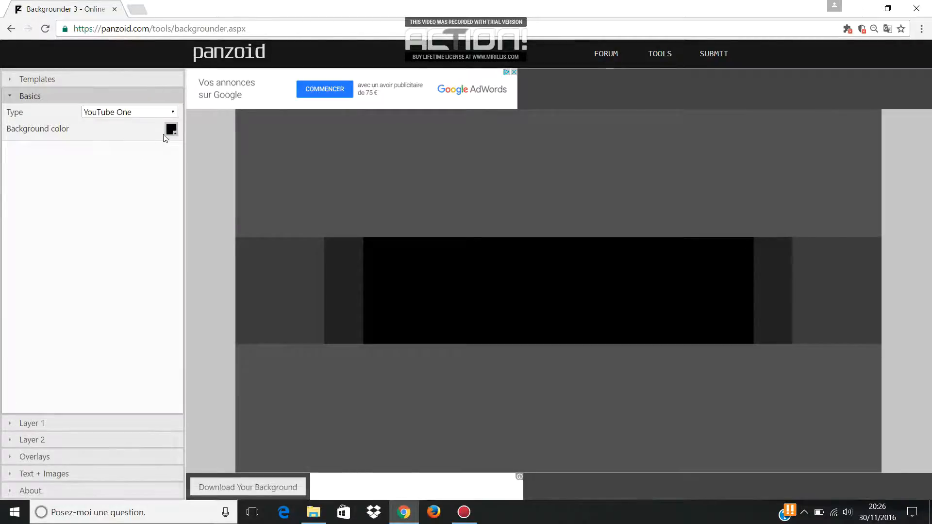
{"action": "left_click", "coordinate": [57, 424]}
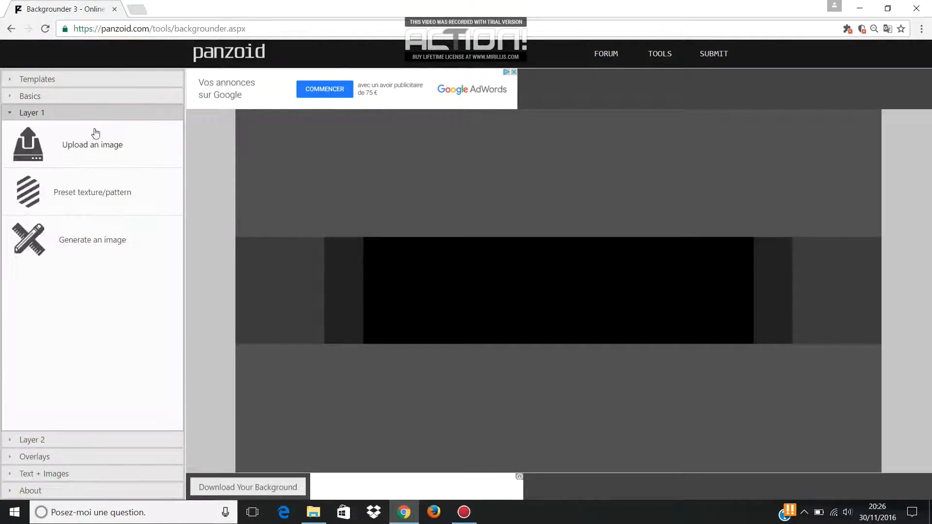
{"action": "left_click", "coordinate": [73, 97]}
{"action": "left_click", "coordinate": [171, 129]}
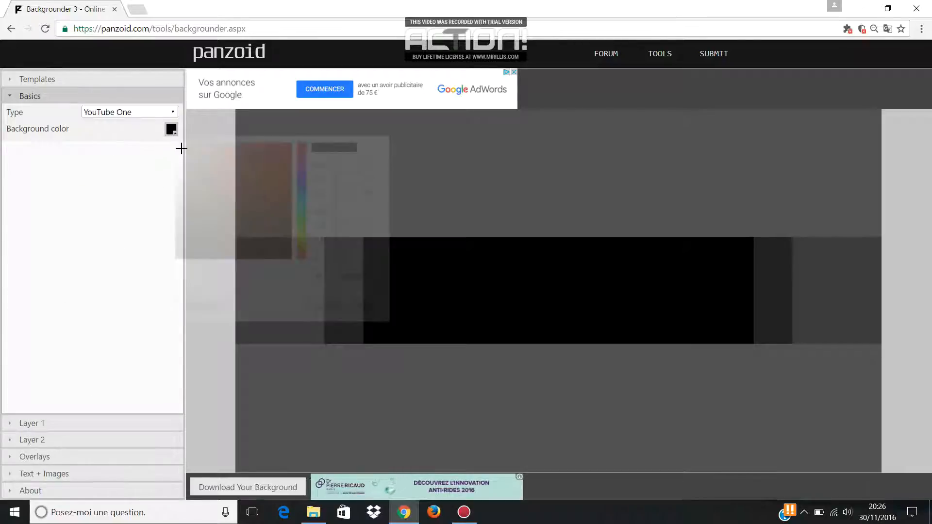
{"action": "left_click", "coordinate": [302, 198]}
{"action": "mouse_move", "coordinate": [179, 252]}
{"action": "left_mouse_down"}
{"action": "mouse_move", "coordinate": [264, 140]}
{"action": "mouse_move", "coordinate": [309, 136]}
{"action": "left_mouse_up"}
{"action": "left_click", "coordinate": [362, 307]}
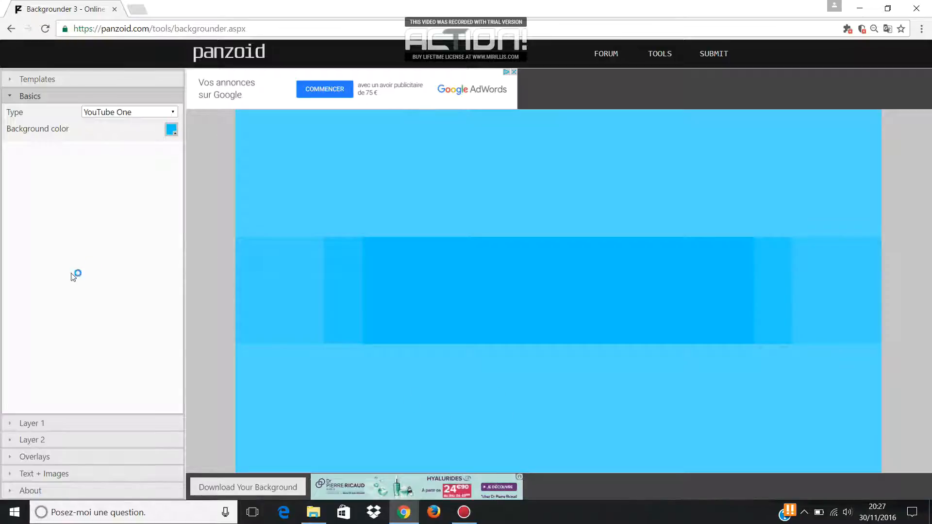
{"action": "left_click", "coordinate": [47, 423]}
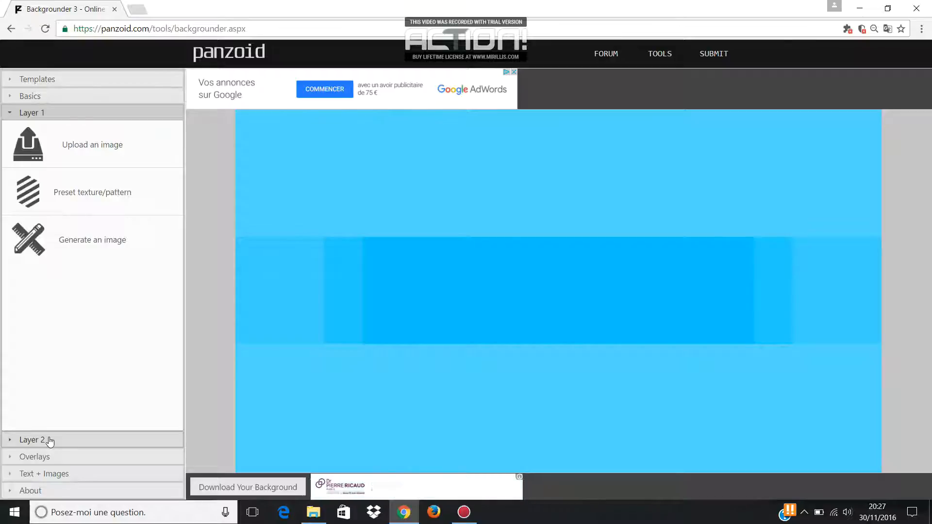
{"action": "left_click", "coordinate": [49, 440]}
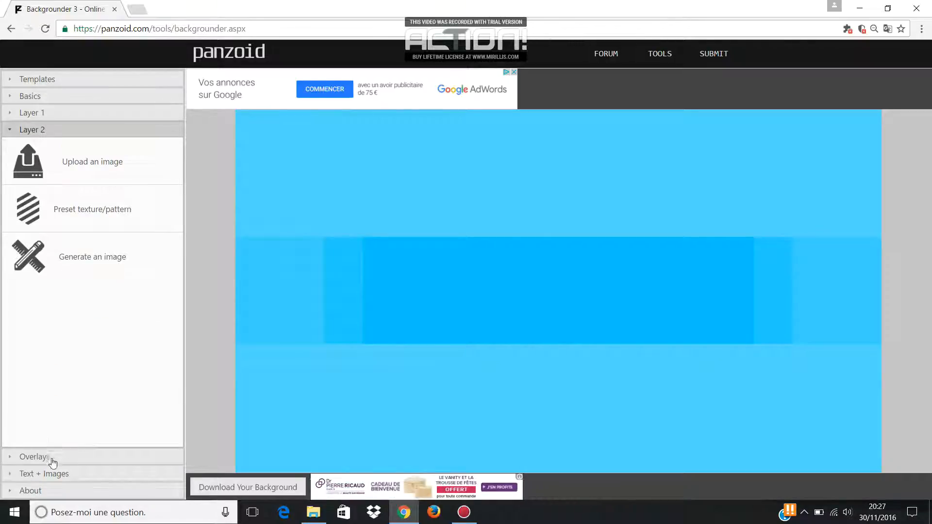
{"action": "left_click", "coordinate": [51, 460]}
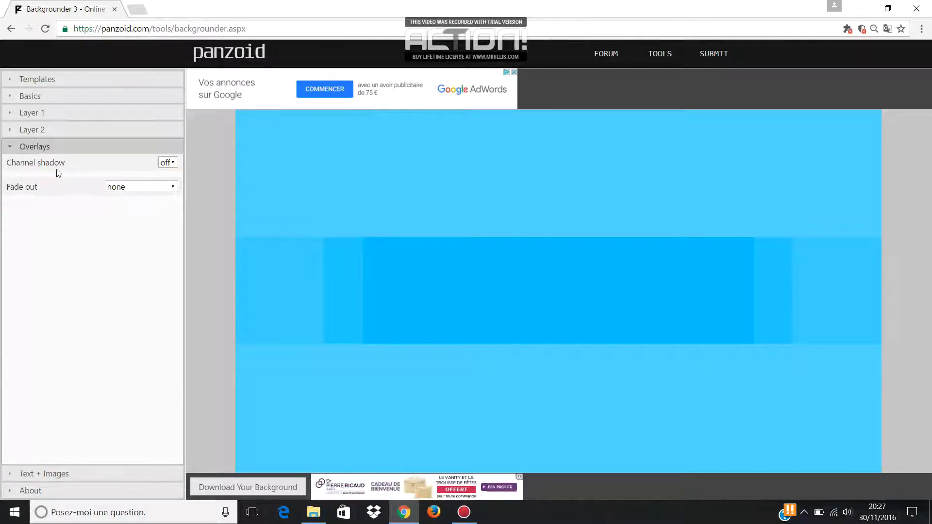
Add an image sprite using YT icob.png and place it near the banner's right end, at about X 2267, Y 718
{"action": "left_click", "coordinate": [83, 474]}
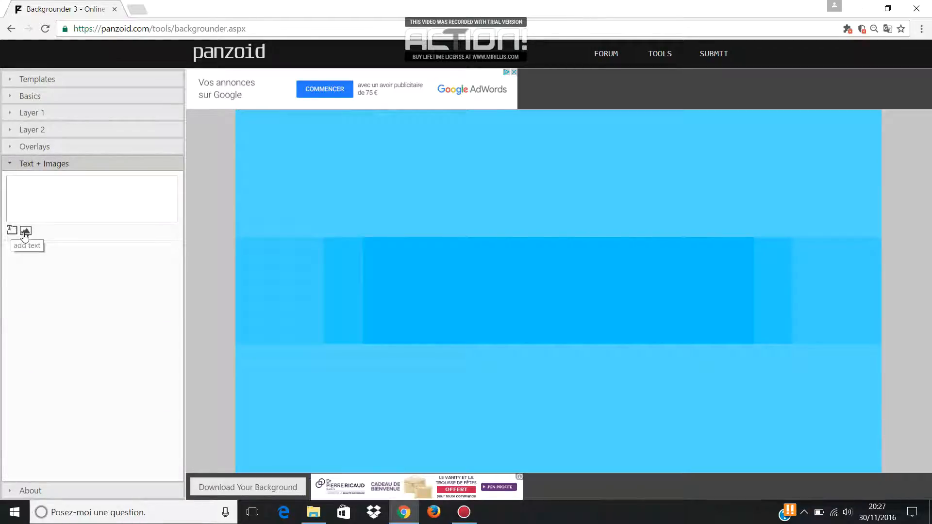
{"action": "left_click", "coordinate": [25, 231]}
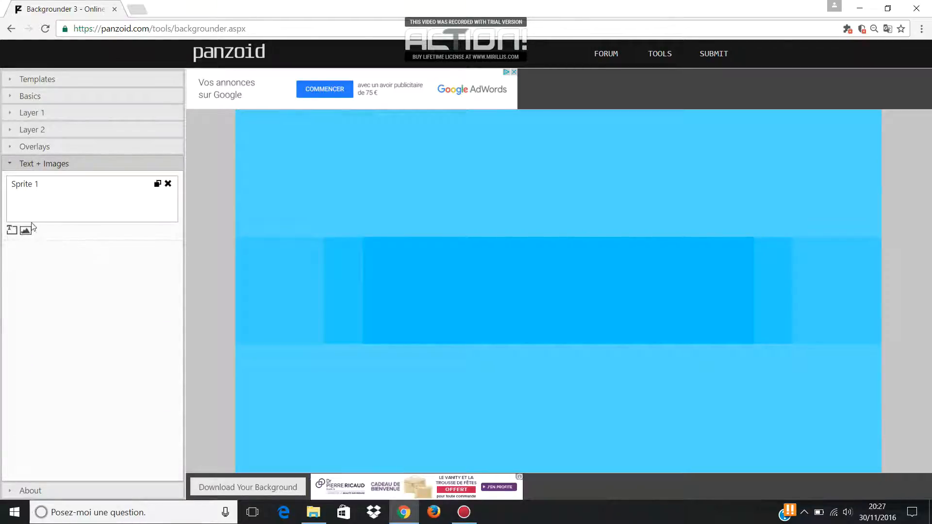
{"action": "left_click", "coordinate": [40, 184]}
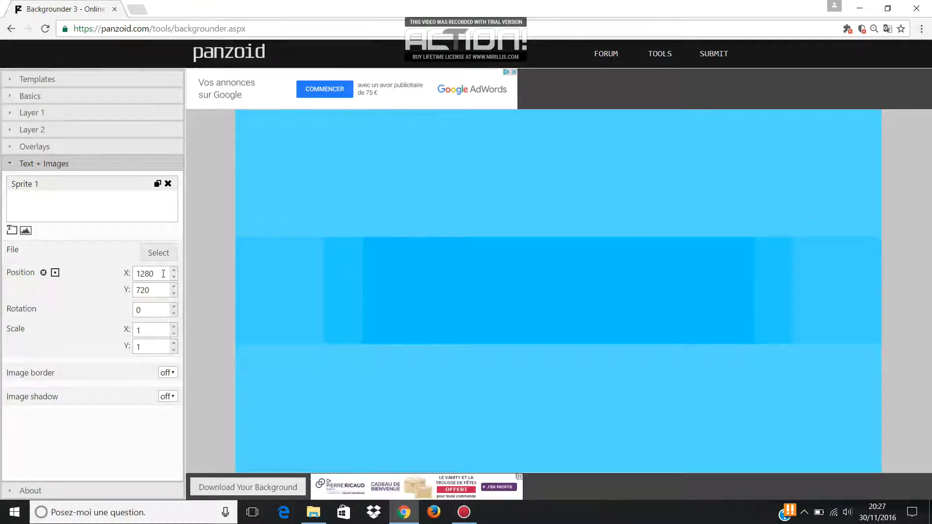
{"action": "left_click", "coordinate": [157, 253]}
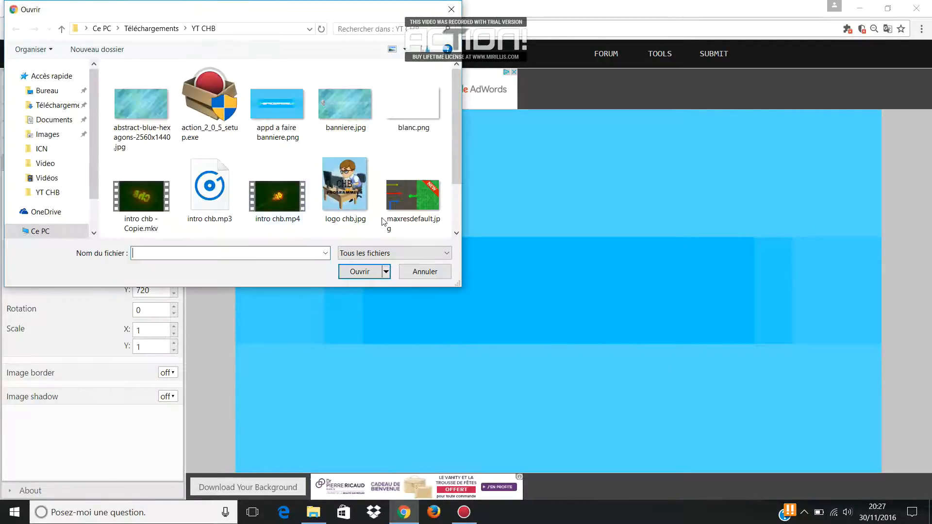
{"action": "scroll", "coordinate": [345, 194], "scroll_direction": "down", "scroll_amount": 2}
{"action": "left_click", "coordinate": [346, 192]}
{"action": "left_click", "coordinate": [371, 273]}
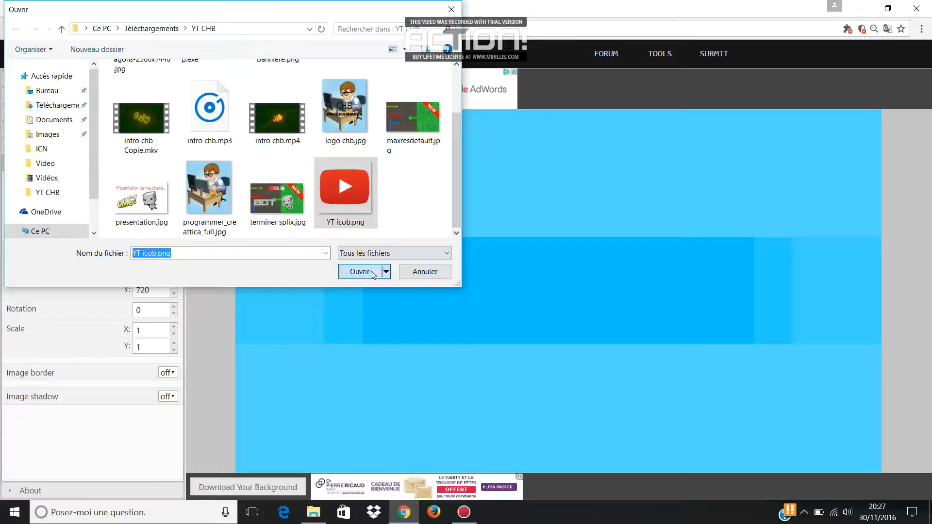
{"action": "left_click_drag", "start_coordinate": [553, 291], "coordinate": [817, 284]}
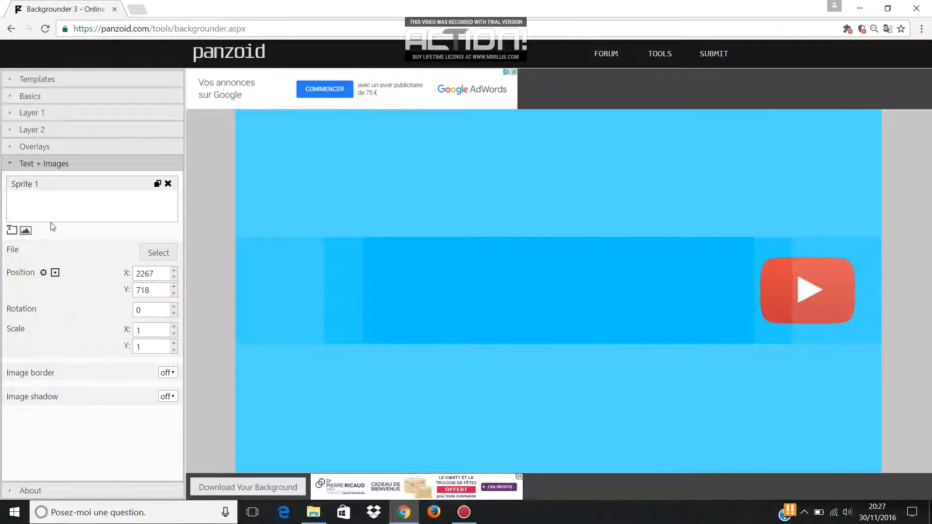
Add a text sprite reading CHBprogrammeur to the banner and set its font to Basica
{"action": "left_click", "coordinate": [12, 230]}
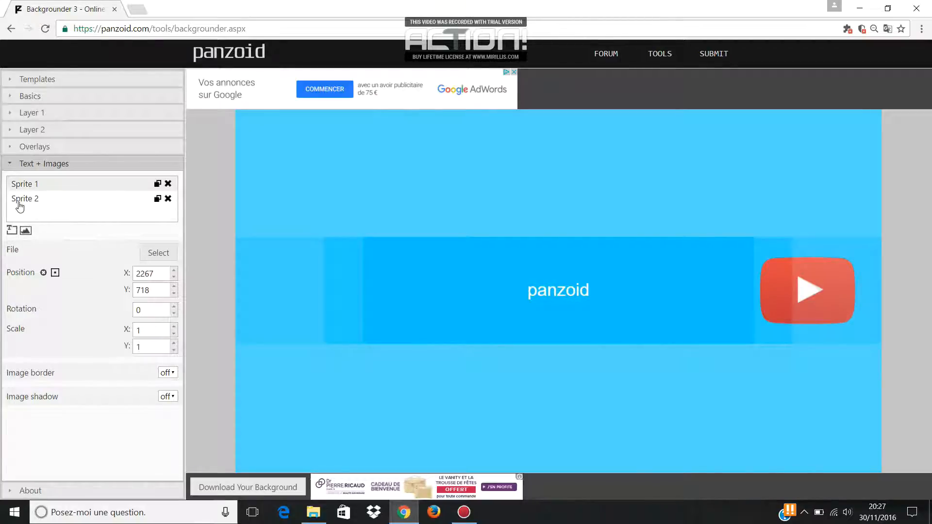
{"action": "left_click", "coordinate": [22, 204]}
{"action": "double_click", "coordinate": [55, 252]}
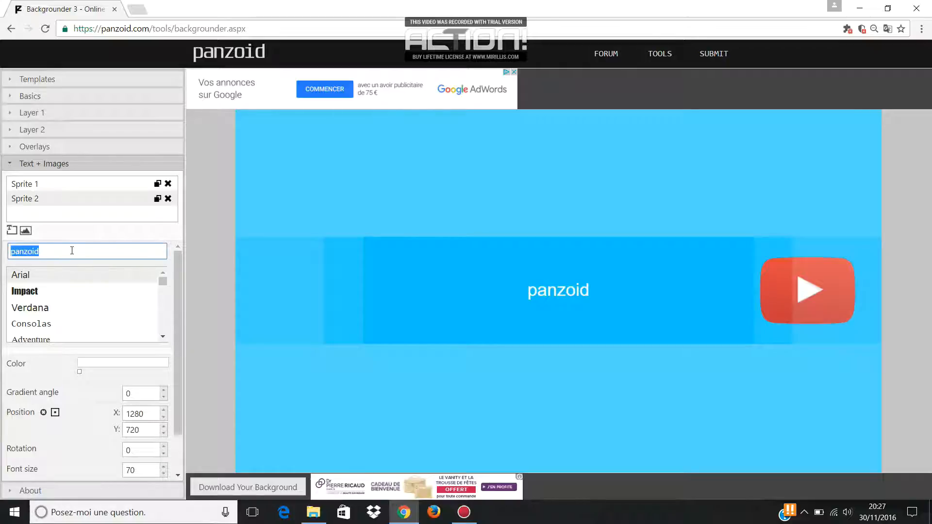
{"action": "type", "text": "CHBprogrammeur"}
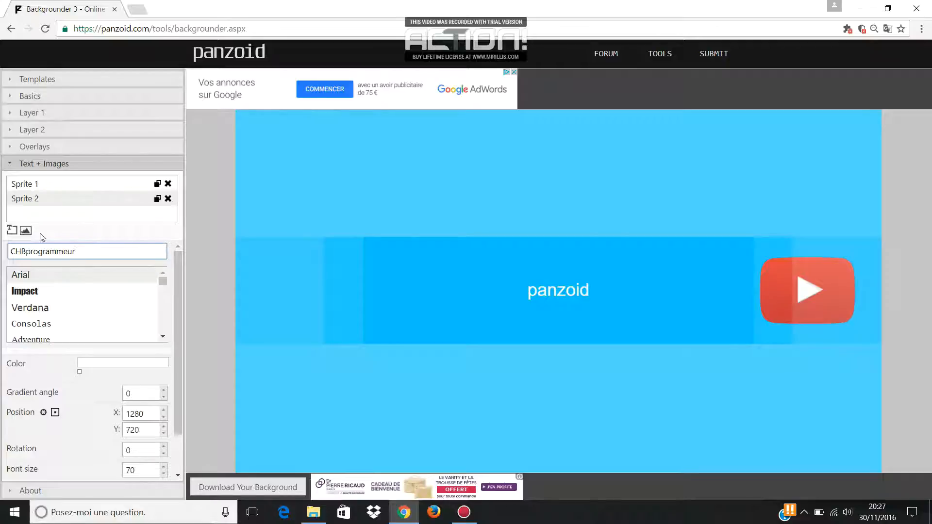
{"action": "scroll", "coordinate": [91, 304], "scroll_direction": "down", "scroll_amount": 3}
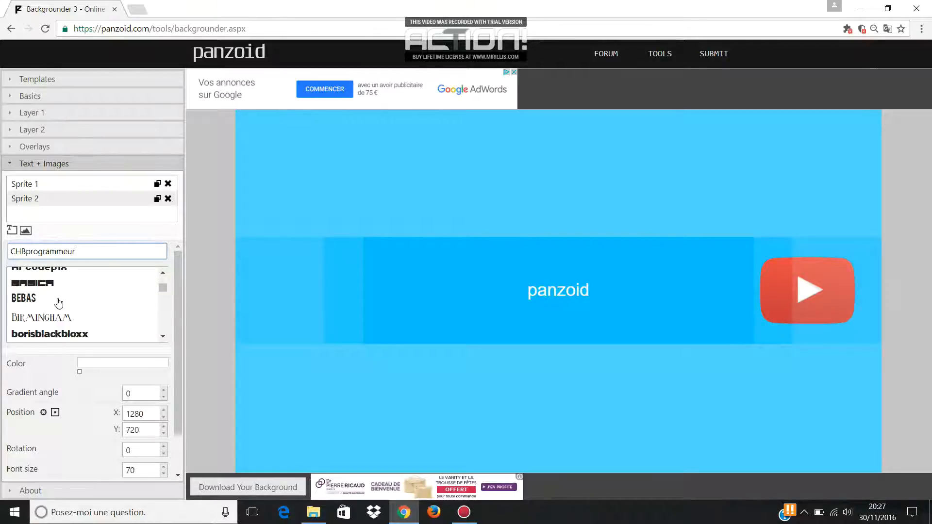
{"action": "left_click", "coordinate": [48, 284]}
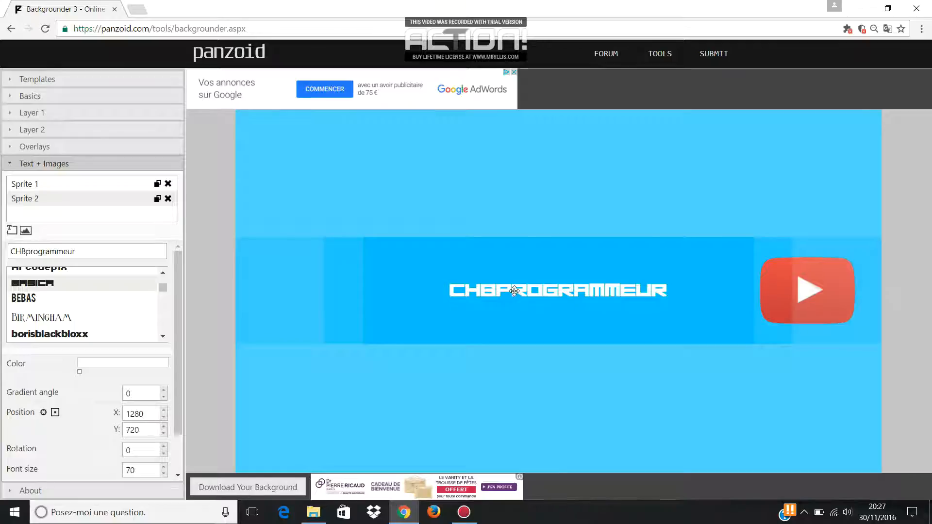
Set the CHBprogrammeur text's font size to 120 and place it in the banner's center, at about X 1273, Y 736
{"action": "left_click_drag", "start_coordinate": [516, 293], "coordinate": [509, 290]}
{"action": "scroll", "coordinate": [115, 360], "scroll_direction": "down", "scroll_amount": 1}
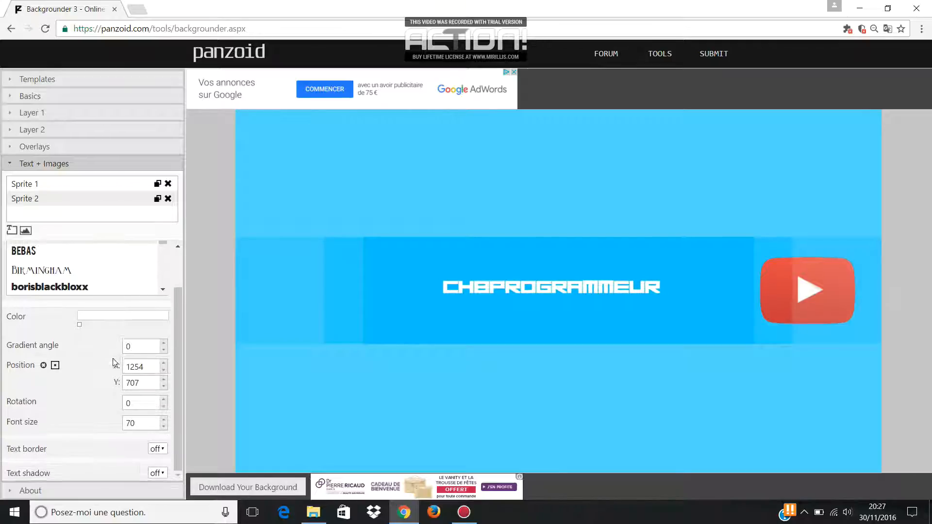
{"action": "left_click", "coordinate": [165, 420]}
{"action": "left_click_drag", "start_coordinate": [166, 422], "coordinate": [165, 422]}
{"action": "left_click_drag", "start_coordinate": [602, 298], "coordinate": [595, 309]}
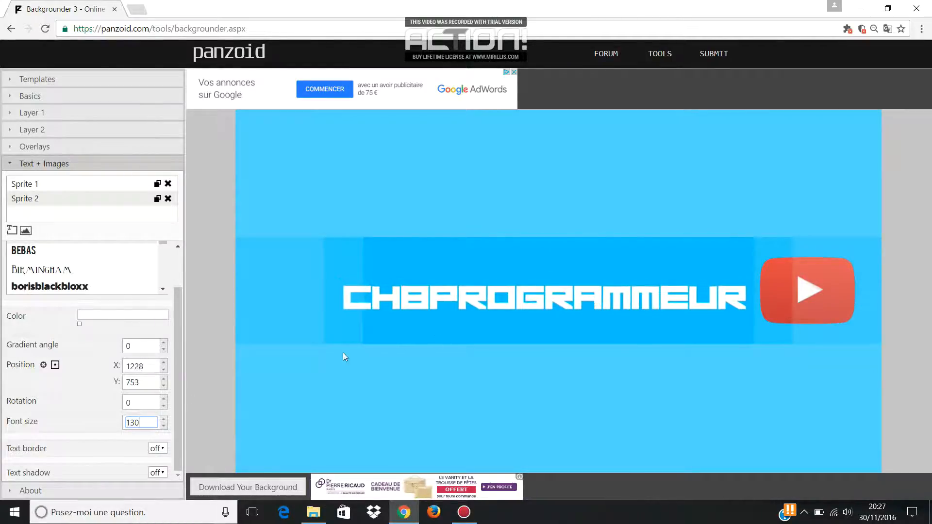
{"action": "left_click", "coordinate": [164, 426]}
{"action": "left_click", "coordinate": [164, 427]}
{"action": "left_click", "coordinate": [164, 426]}
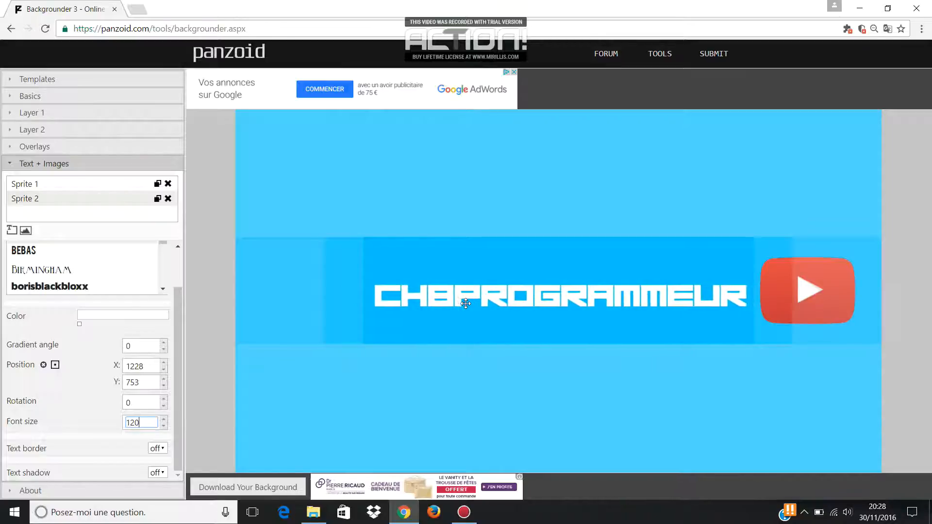
{"action": "left_click_drag", "start_coordinate": [465, 303], "coordinate": [465, 301]}
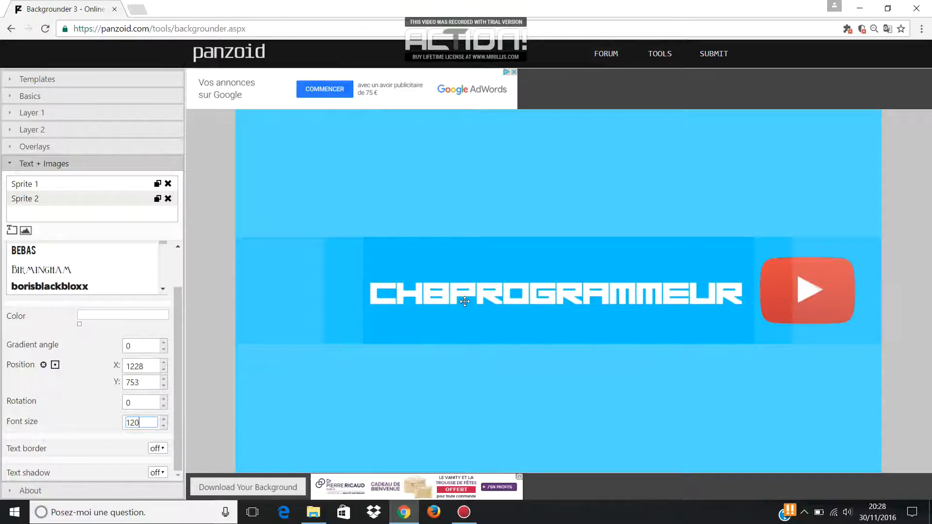
Add another YT icob.png image sprite left of the text, at about X 274, Y 721, and move the right icon to about X 2286, Y 718
{"action": "left_click", "coordinate": [22, 232]}
{"action": "left_click", "coordinate": [79, 220]}
{"action": "left_click", "coordinate": [156, 250]}
{"action": "scroll", "coordinate": [411, 207], "scroll_direction": "down", "scroll_amount": 2}
{"action": "left_click", "coordinate": [338, 173]}
{"action": "left_click", "coordinate": [357, 272]}
{"action": "left_click_drag", "start_coordinate": [554, 269], "coordinate": [304, 271]}
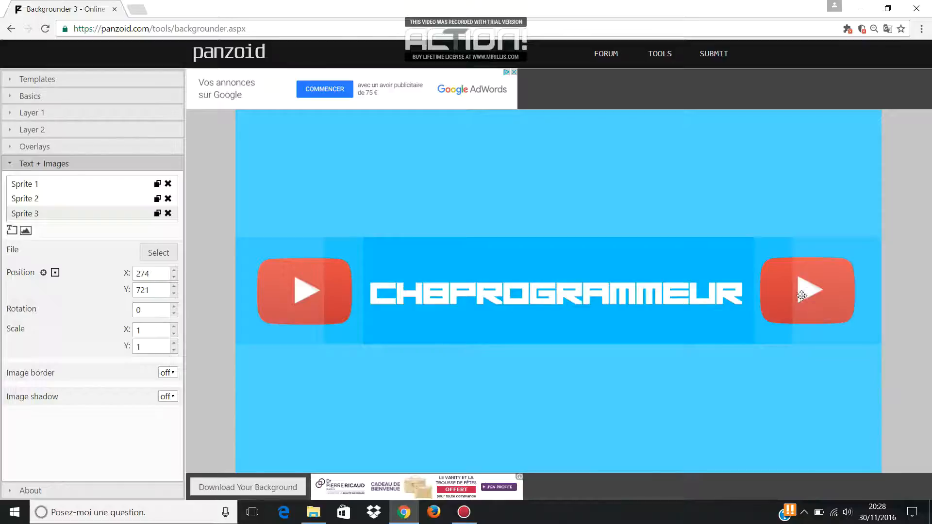
{"action": "left_click_drag", "start_coordinate": [808, 292], "coordinate": [814, 293]}
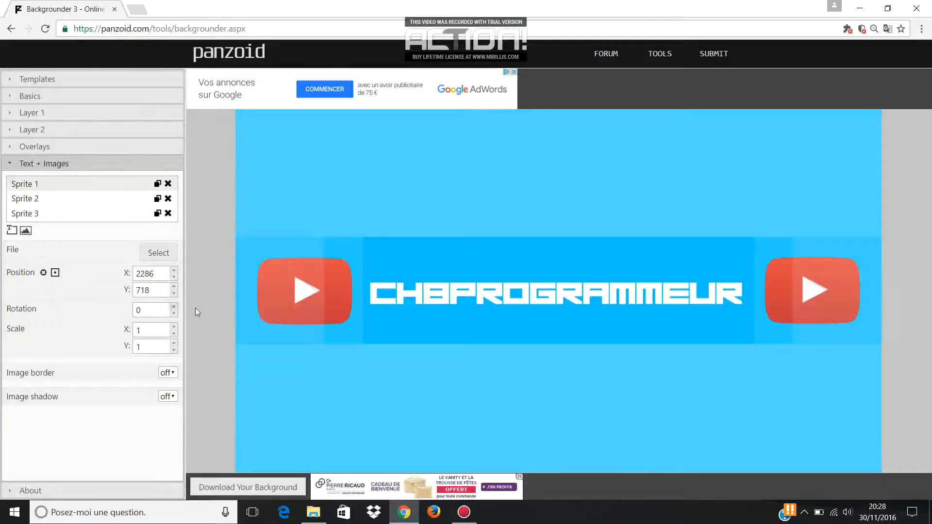
Try a rotation and an image border on the right YouTube icon, and revert both
{"action": "left_click", "coordinate": [173, 307]}
{"action": "left_click", "coordinate": [173, 313]}
{"action": "left_click", "coordinate": [168, 372]}
{"action": "left_click", "coordinate": [165, 397]}
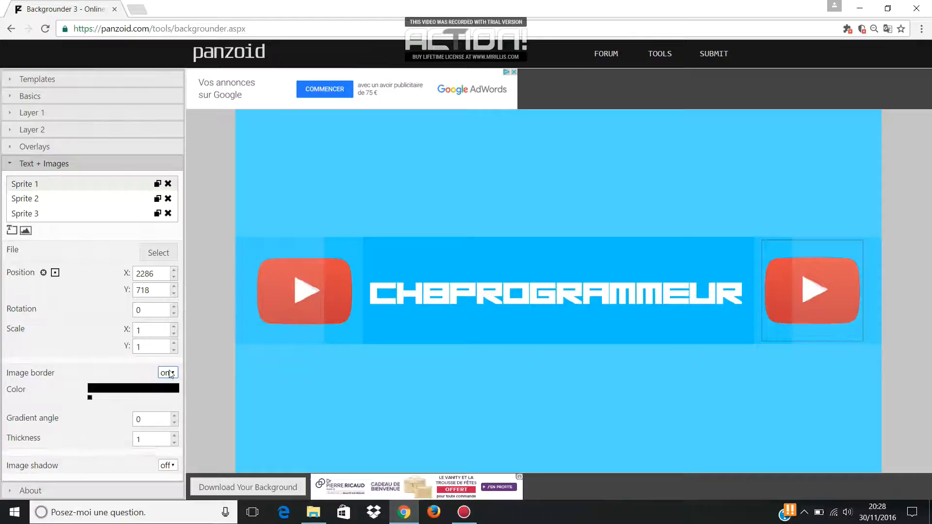
{"action": "left_click", "coordinate": [168, 373]}
{"action": "left_click", "coordinate": [168, 385]}
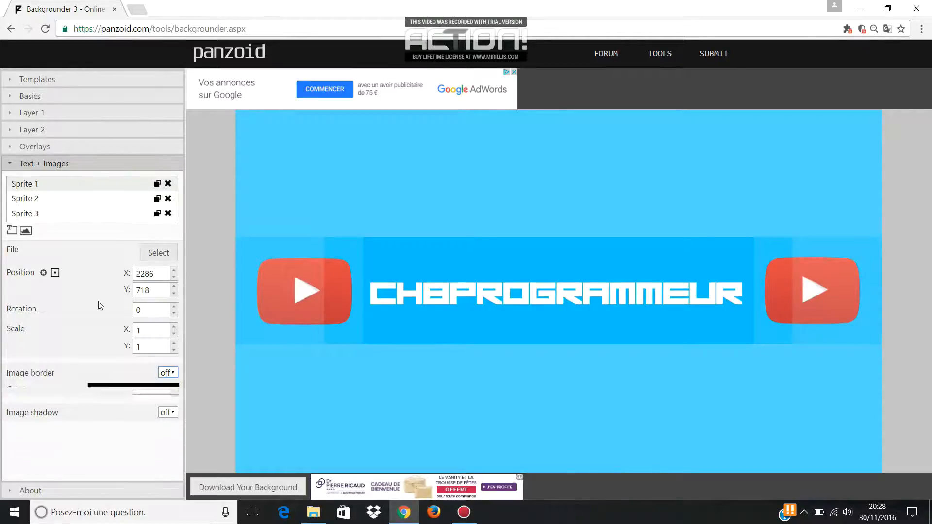
Give the CHBprogrammeur text a gradient with a 00ffea stop at its start, followed closely by a white stop
{"action": "left_click", "coordinate": [29, 199]}
{"action": "scroll", "coordinate": [95, 296], "scroll_direction": "down", "scroll_amount": 3}
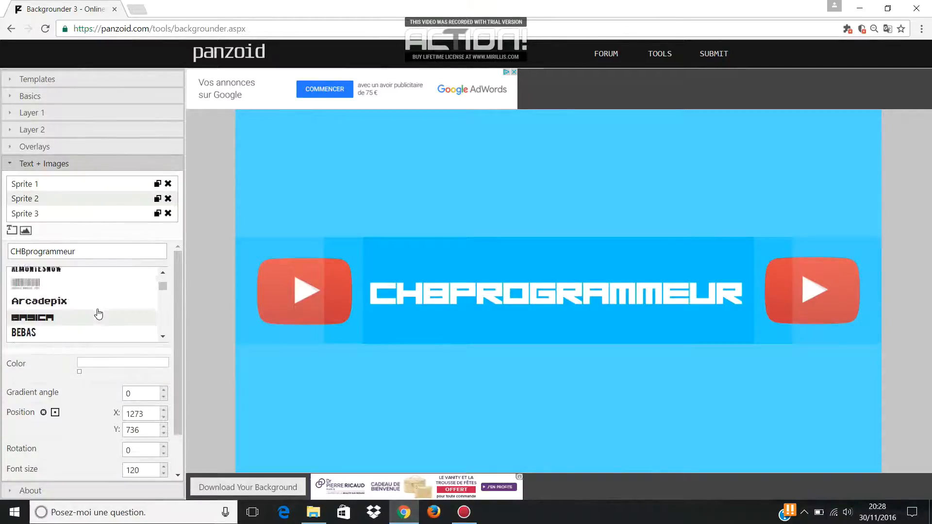
{"action": "left_click_drag", "start_coordinate": [79, 372], "coordinate": [92, 371]}
{"action": "left_click", "coordinate": [92, 372]}
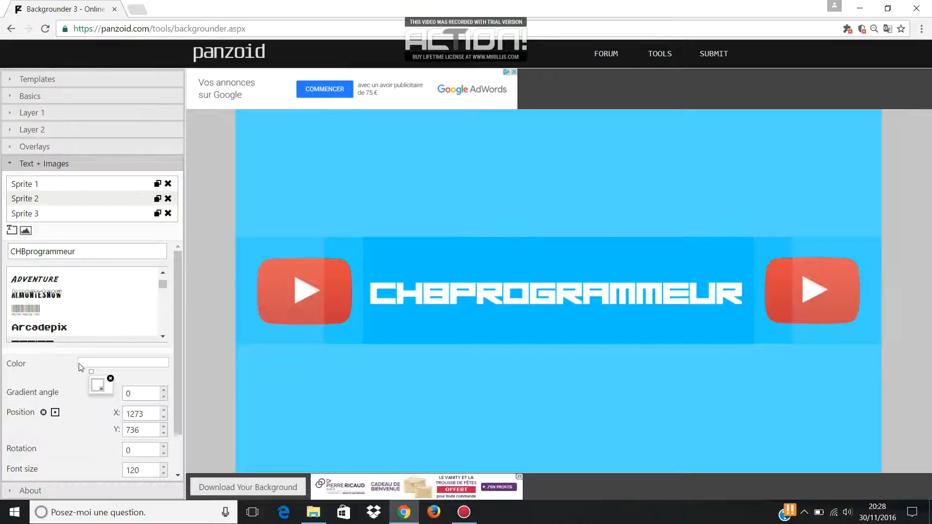
{"action": "left_click", "coordinate": [80, 365]}
{"action": "left_click", "coordinate": [81, 372]}
{"action": "left_click", "coordinate": [91, 373]}
{"action": "left_click", "coordinate": [93, 385]}
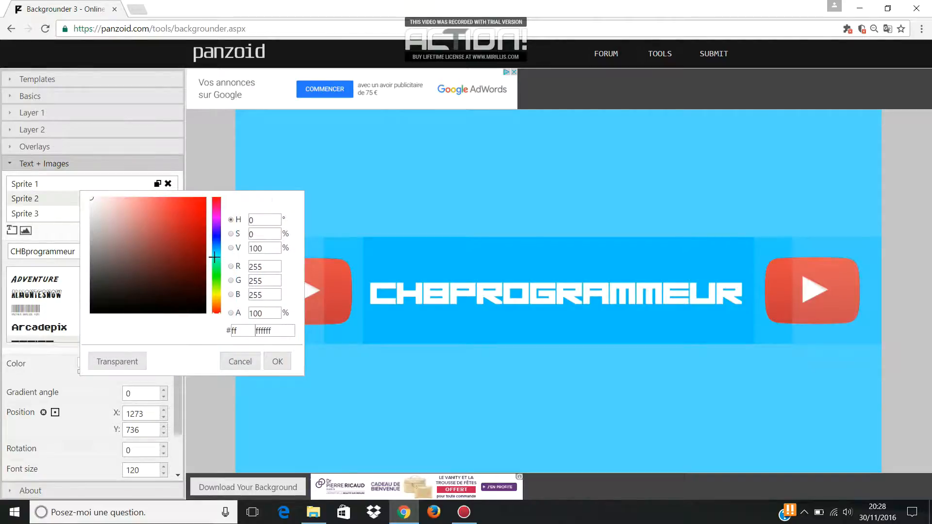
{"action": "left_click", "coordinate": [214, 257]}
{"action": "left_click_drag", "start_coordinate": [162, 232], "coordinate": [206, 197]}
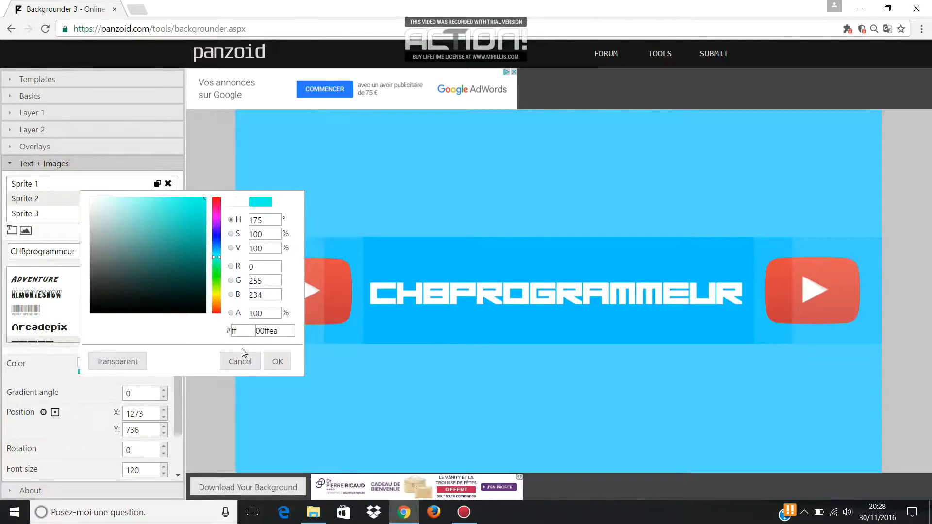
{"action": "left_click", "coordinate": [277, 361]}
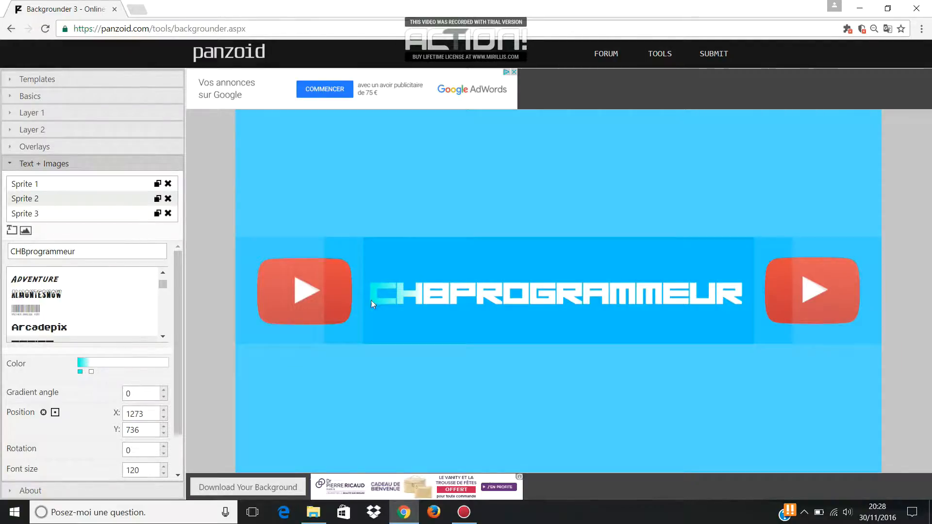
Add two stops near the end of the text gradient, leaving the inner one white and setting the last to about 00efff
{"action": "left_click", "coordinate": [152, 363]}
{"action": "left_click", "coordinate": [166, 365]}
{"action": "left_click", "coordinate": [152, 372]}
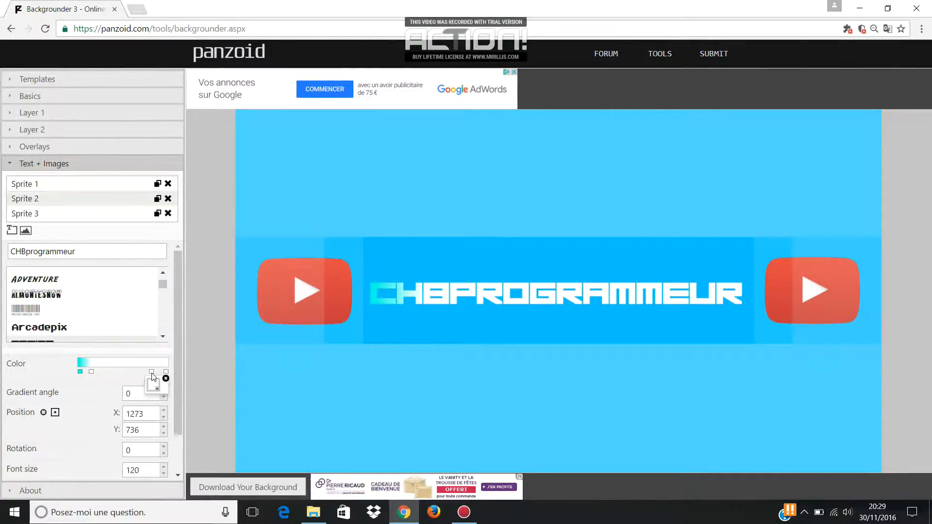
{"action": "left_click", "coordinate": [166, 378]}
{"action": "left_click", "coordinate": [156, 364]}
{"action": "left_click", "coordinate": [166, 372]}
{"action": "left_click", "coordinate": [156, 386]}
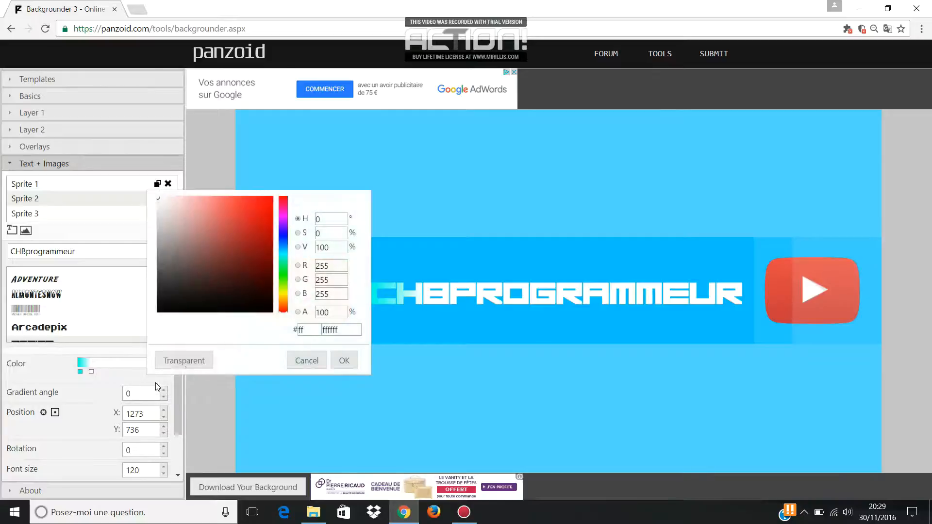
{"action": "left_click", "coordinate": [283, 253]}
{"action": "mouse_move", "coordinate": [259, 250]}
{"action": "left_mouse_down"}
{"action": "mouse_move", "coordinate": [256, 214]}
{"action": "mouse_move", "coordinate": [271, 194]}
{"action": "left_mouse_up"}
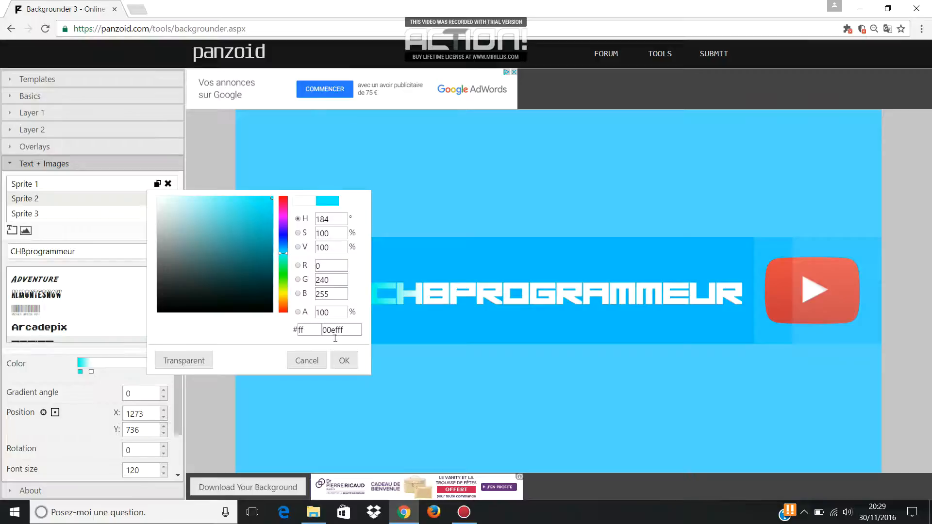
{"action": "left_click", "coordinate": [345, 362]}
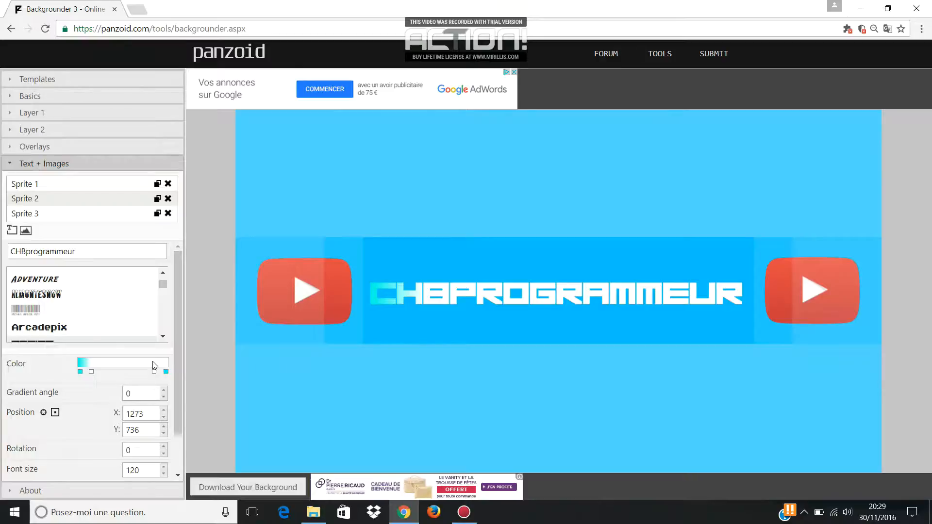
Add another white stop before the last two in the text gradient and move the text to about X 1282, Y 728
{"action": "scroll", "coordinate": [97, 316], "scroll_direction": "down", "scroll_amount": 6}
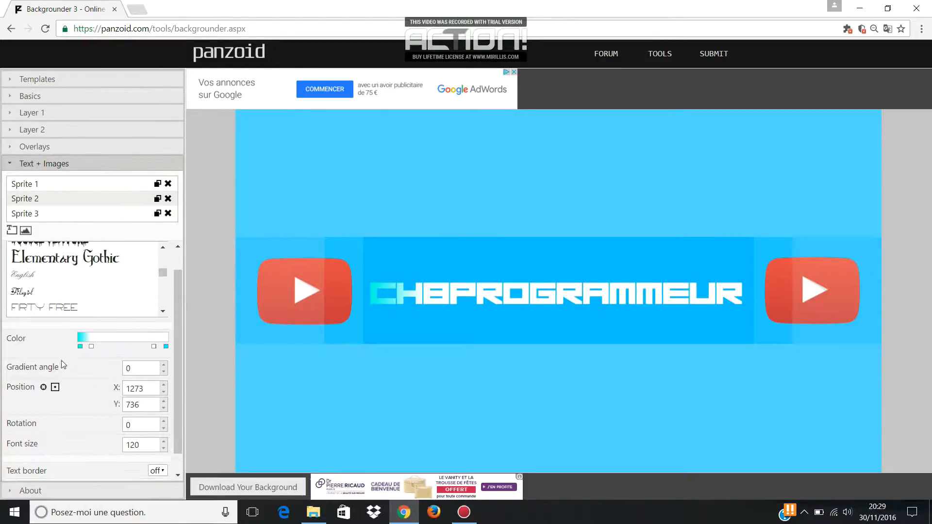
{"action": "scroll", "coordinate": [63, 365], "scroll_direction": "up", "scroll_amount": 1}
{"action": "left_click", "coordinate": [86, 251]}
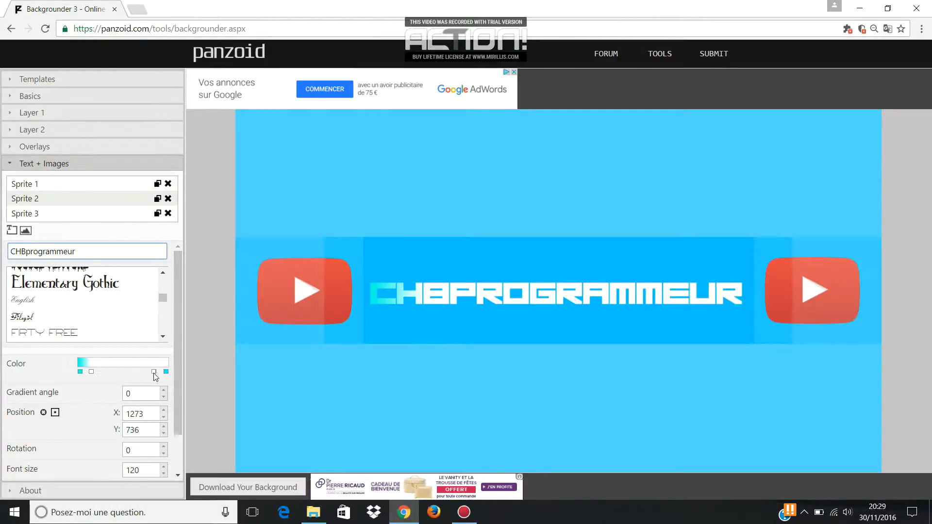
{"action": "left_click", "coordinate": [144, 370]}
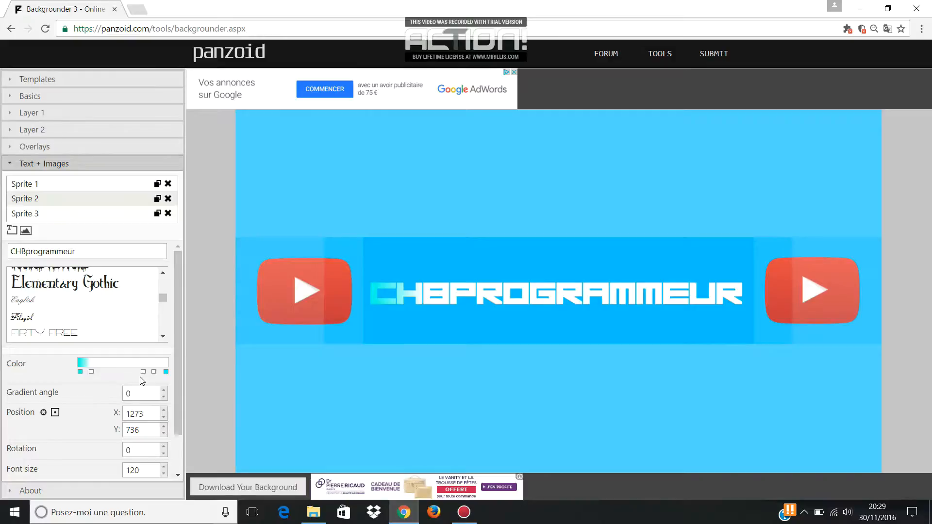
{"action": "left_click_drag", "start_coordinate": [172, 391], "coordinate": [124, 376]}
{"action": "left_click", "coordinate": [121, 384]}
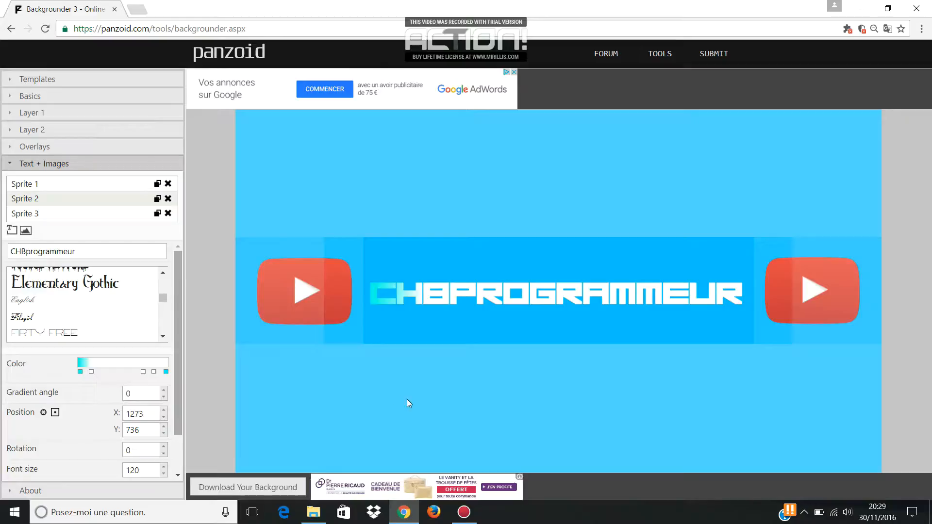
{"action": "left_click_drag", "start_coordinate": [451, 298], "coordinate": [459, 295]}
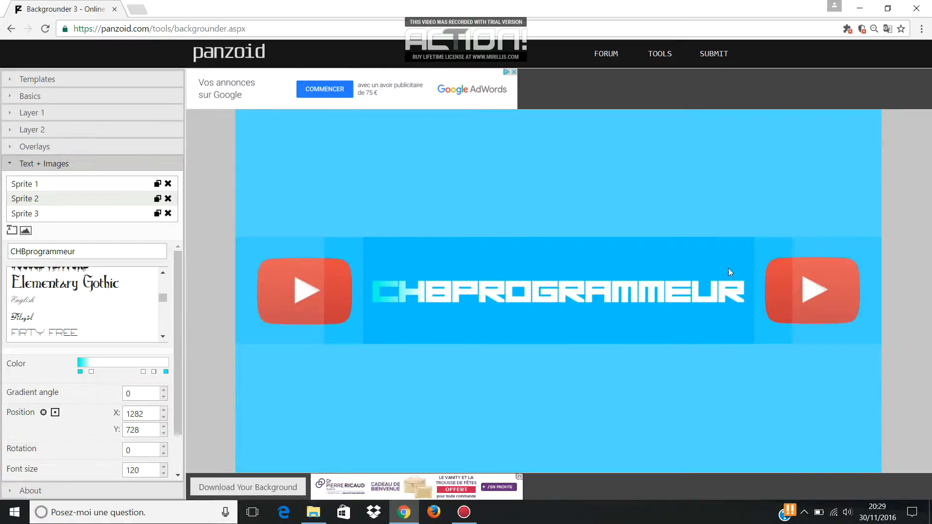
{"action": "scroll", "coordinate": [143, 279], "scroll_direction": "down", "scroll_amount": 3}
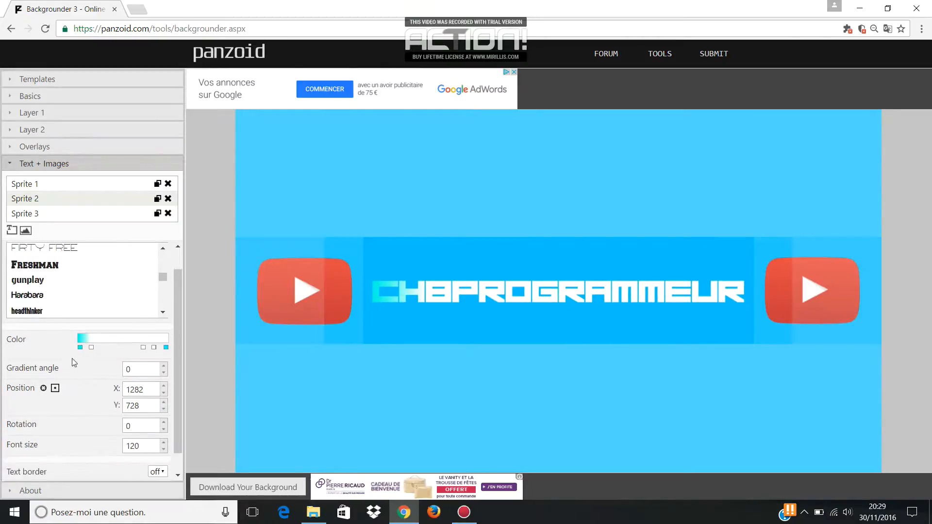
{"action": "scroll", "coordinate": [72, 358], "scroll_direction": "down", "scroll_amount": 2}
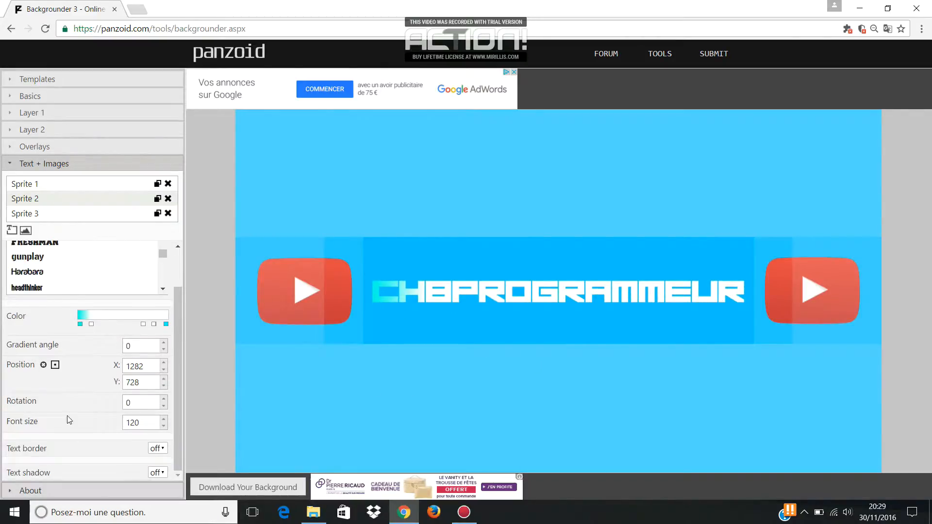
Turn on the channel shadow overlay, leaving its color black
{"action": "left_click", "coordinate": [55, 145]}
{"action": "left_click", "coordinate": [167, 162]}
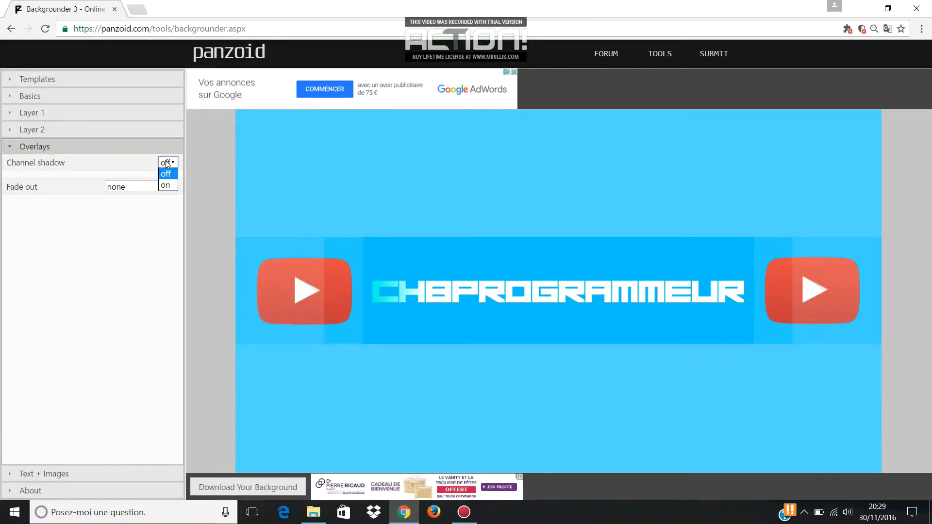
{"action": "left_click", "coordinate": [164, 184]}
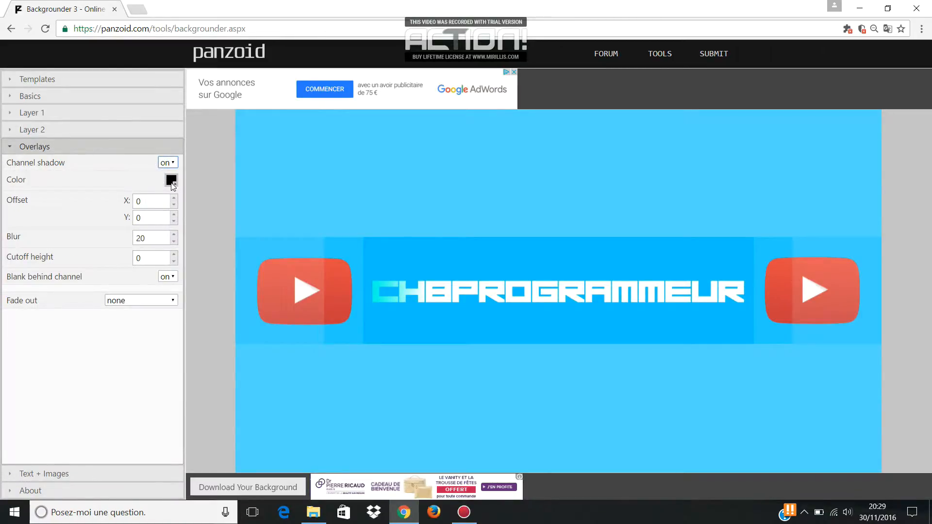
{"action": "left_click", "coordinate": [169, 181]}
{"action": "left_click", "coordinate": [108, 183]}
Bring up the save dialog for the banner preview image, and cancel it without saving
{"action": "right_click", "coordinate": [457, 223]}
{"action": "left_click", "coordinate": [487, 231]}
{"action": "left_click_drag", "start_coordinate": [212, 18], "coordinate": [484, 102]}
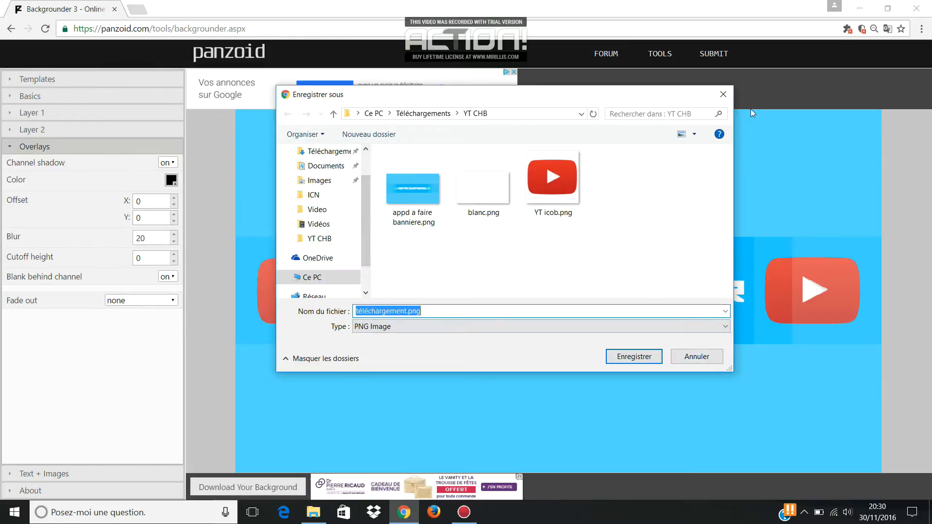
{"action": "left_click", "coordinate": [724, 95]}
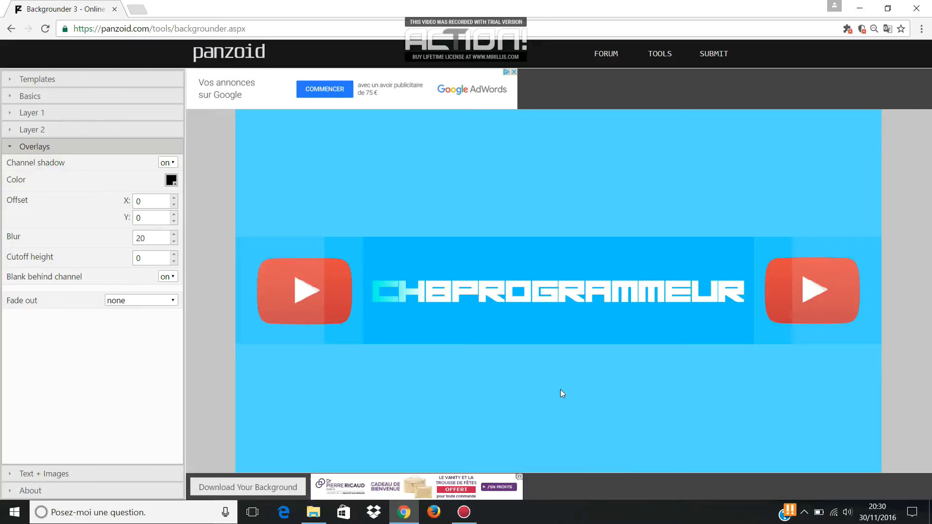